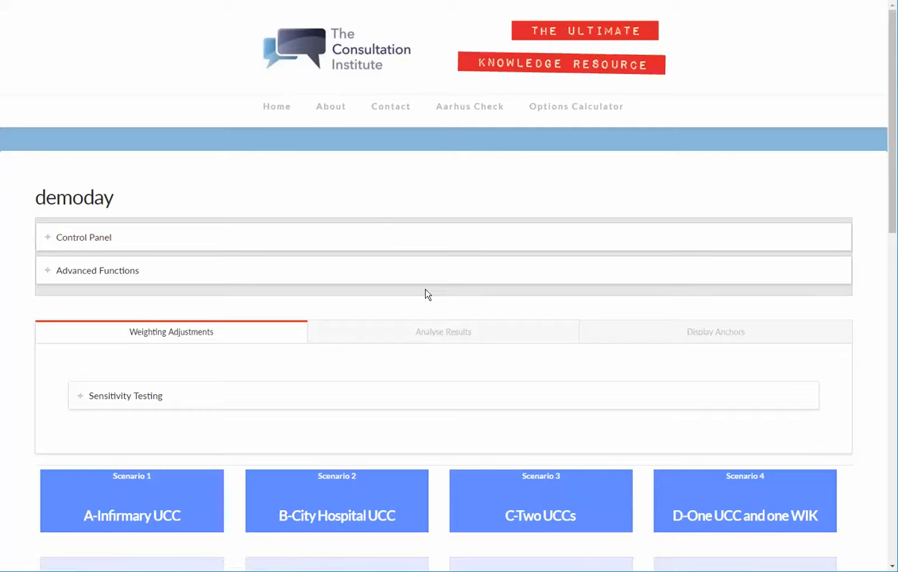
Look over the demoday page, examining the four scenarios, their scoring criteria and the grand total areas.
scroll(435, 326, down, 8)
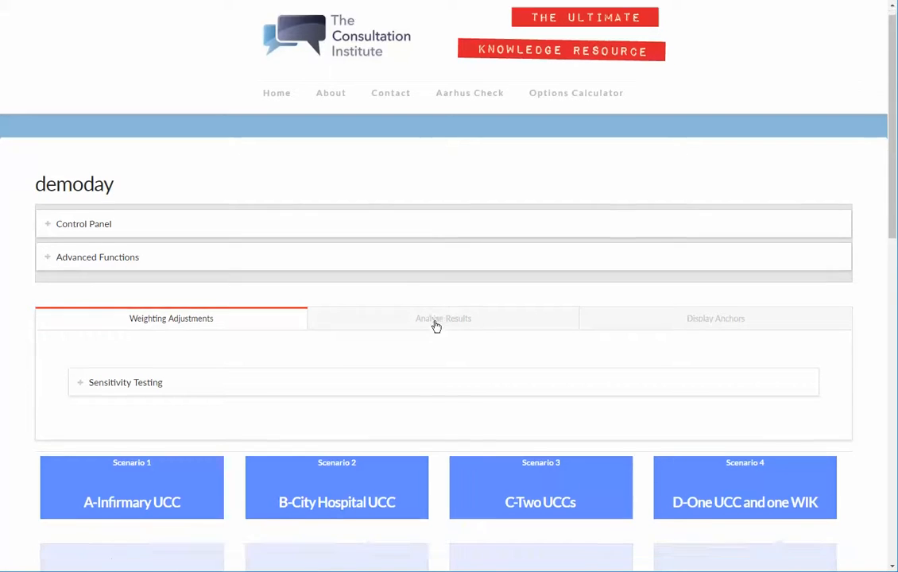
scroll(435, 326, up, 5)
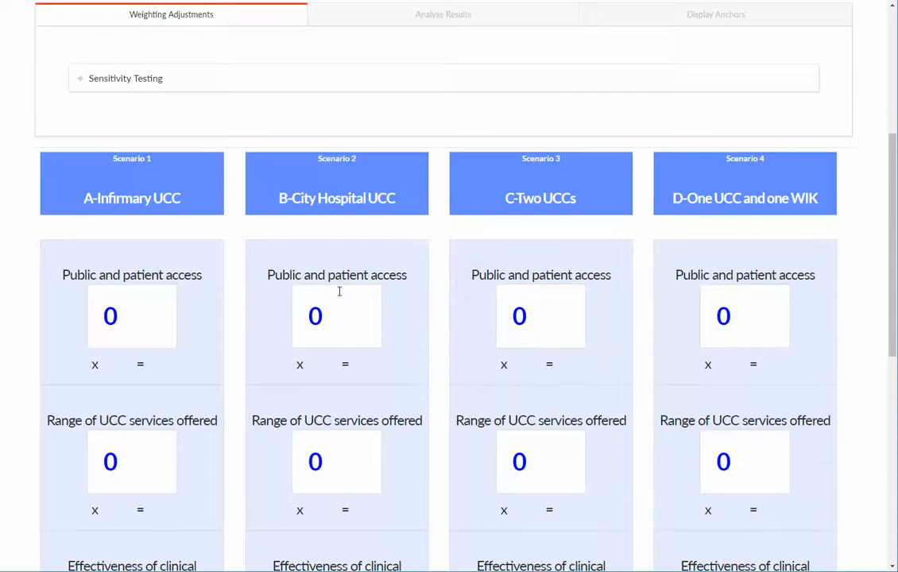
scroll(339, 292, down, 3)
scroll(168, 173, down, 3)
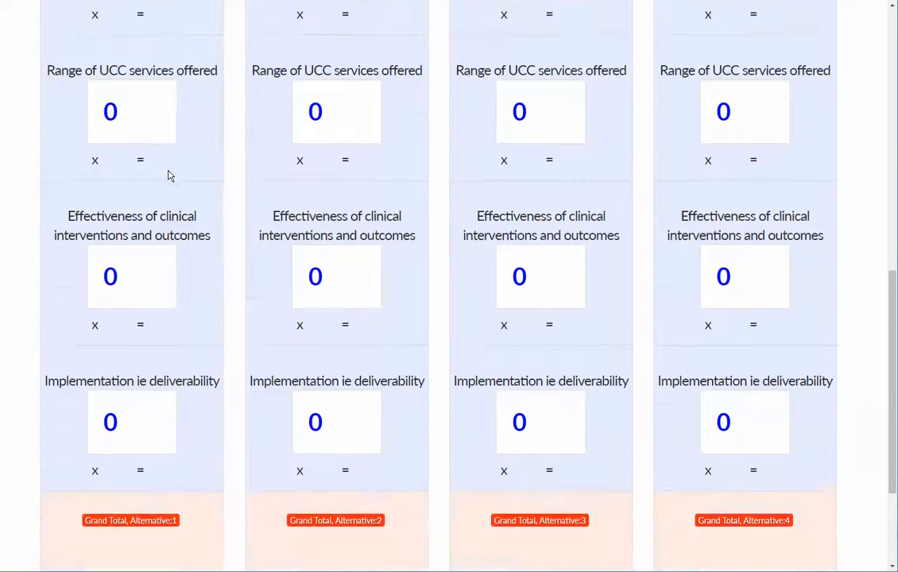
scroll(191, 311, up, 3)
scroll(197, 325, up, 6)
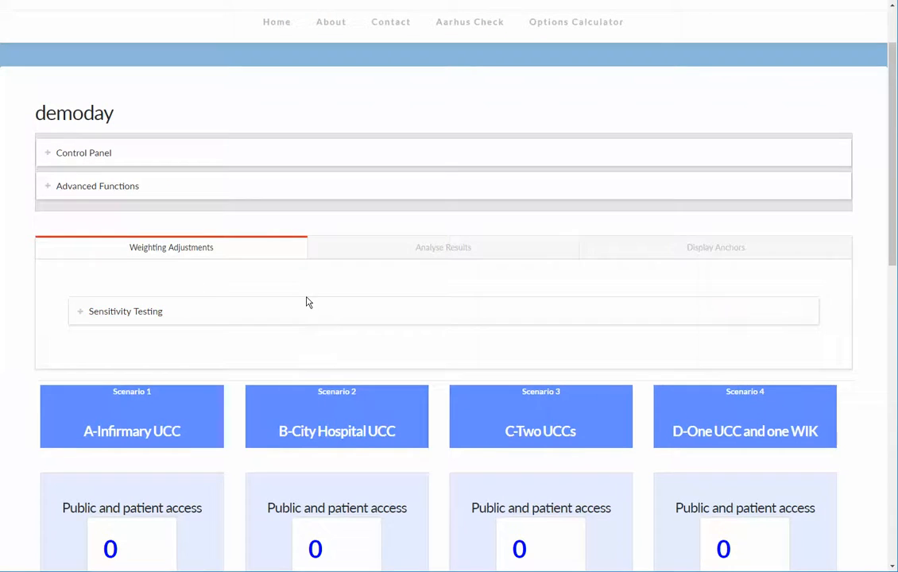
scroll(309, 302, down, 5)
scroll(307, 297, down, 4)
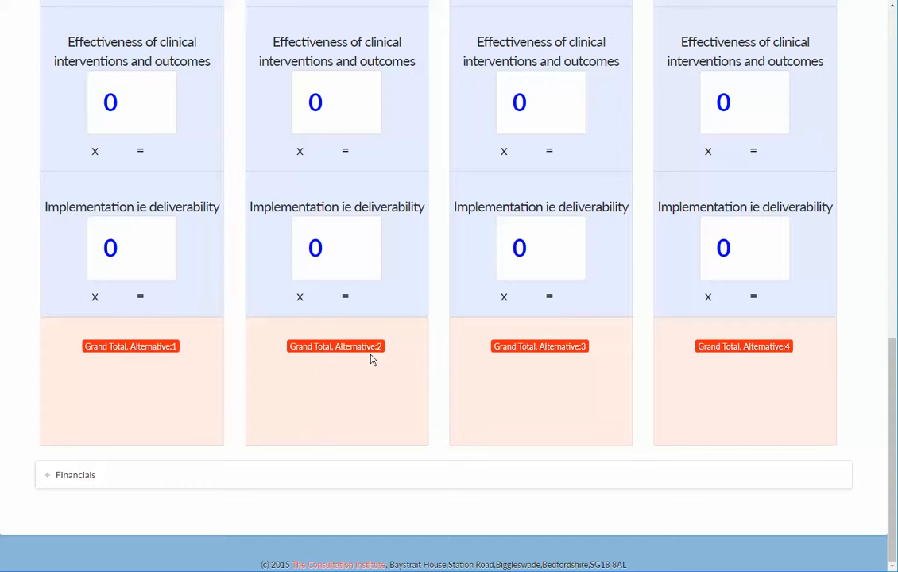
Score Public and patient access with 7 for Scenario 1, 4 for Scenario 2 and 5 for Scenario 3.
scroll(372, 360, up, 6)
click(89, 266)
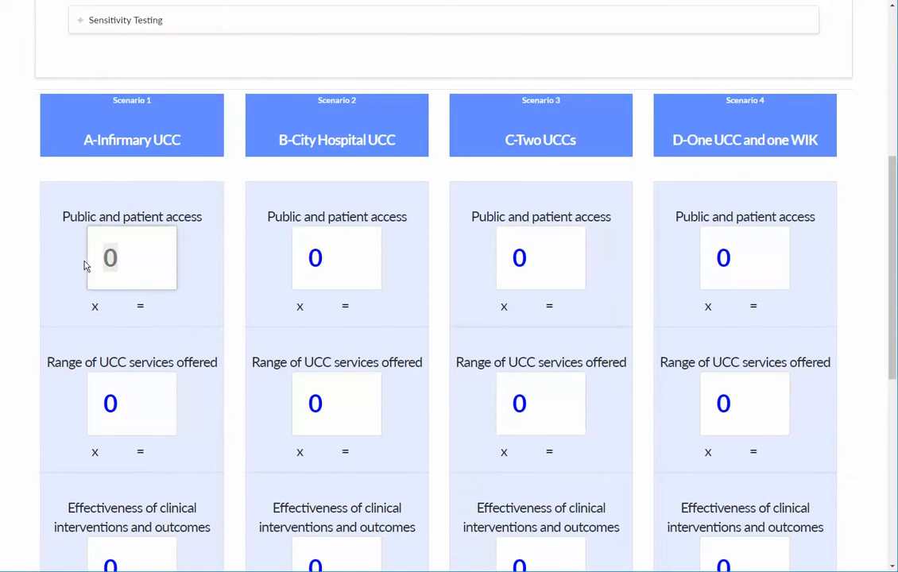
text(7)
click(305, 264)
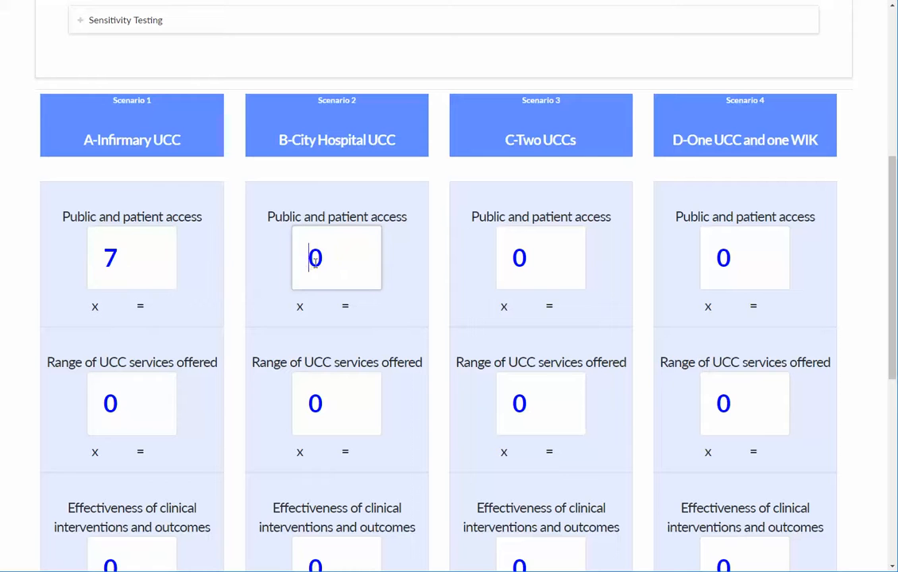
text(7)
drag(369, 274, 305, 269)
text(4)
click(491, 270)
text(5)
Score Scenario 3 with 3 for range of UCC services, 6 for effectiveness of clinical interventions and 3 for implementation.
click(519, 404)
text(3)
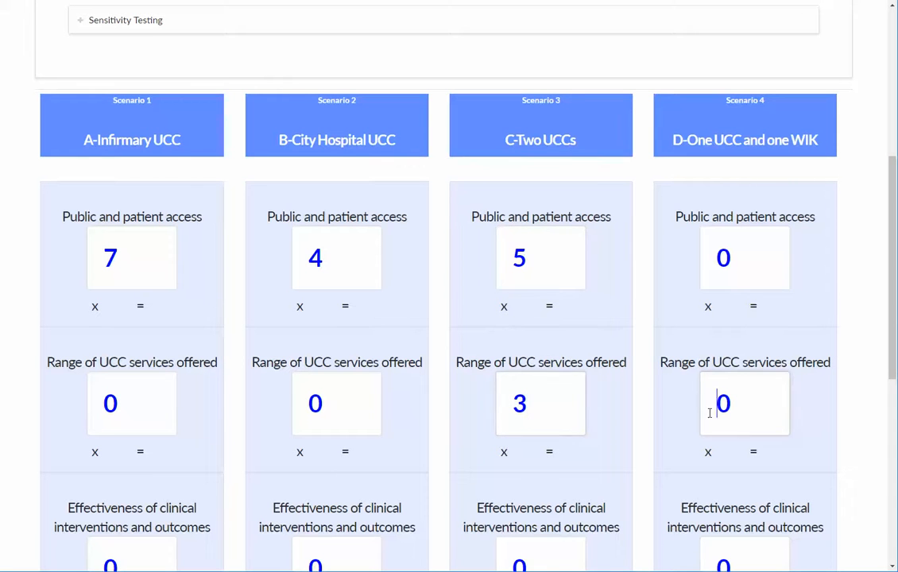
scroll(685, 420, down, 4)
click(532, 277)
text(6)
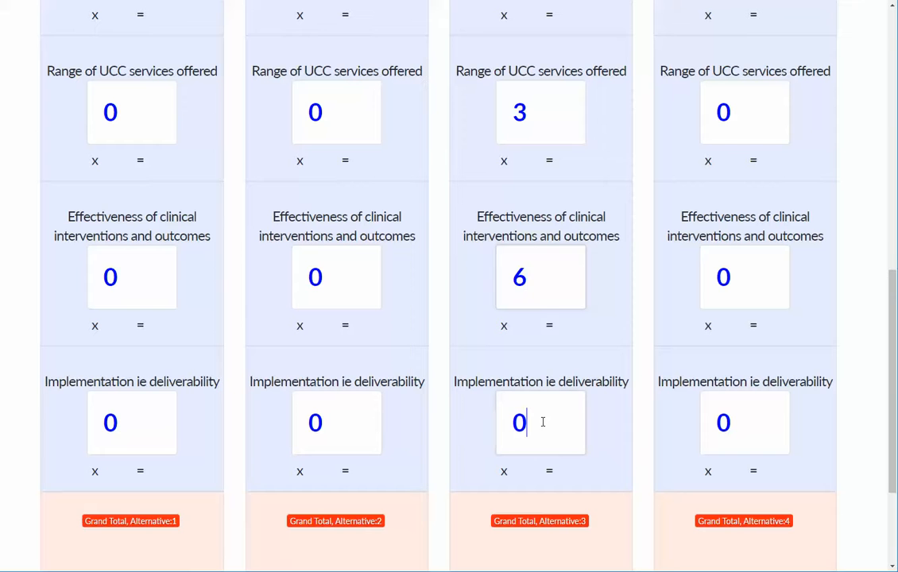
click(513, 421)
text(3)
Score Implementation ie deliverability with 5 for Scenario 2, B-City Hospital UCC.
click(336, 426)
text(5)
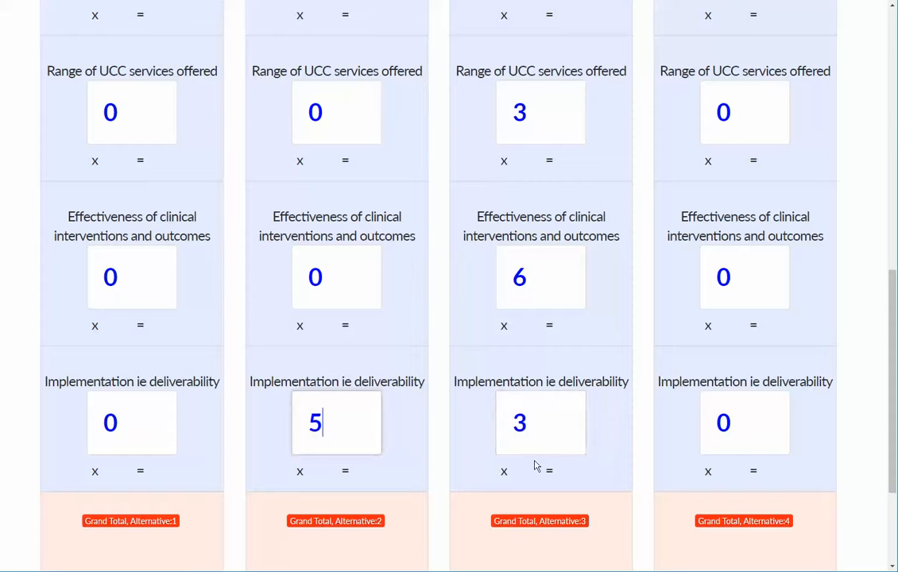
click(563, 431)
scroll(573, 441, down, 3)
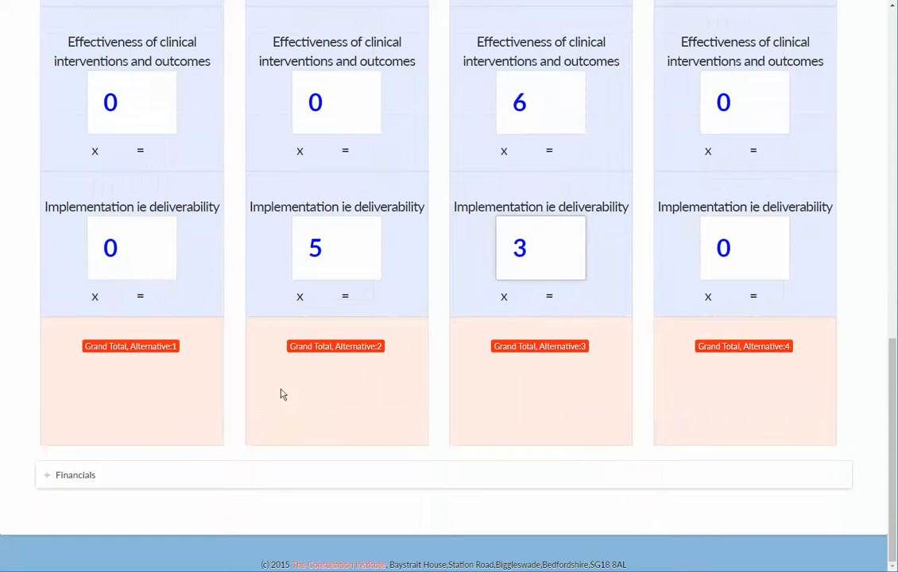
Calculate the entire matrix and review the weighted scores and grand totals of all four alternatives.
scroll(426, 414, up, 5)
scroll(425, 412, up, 6)
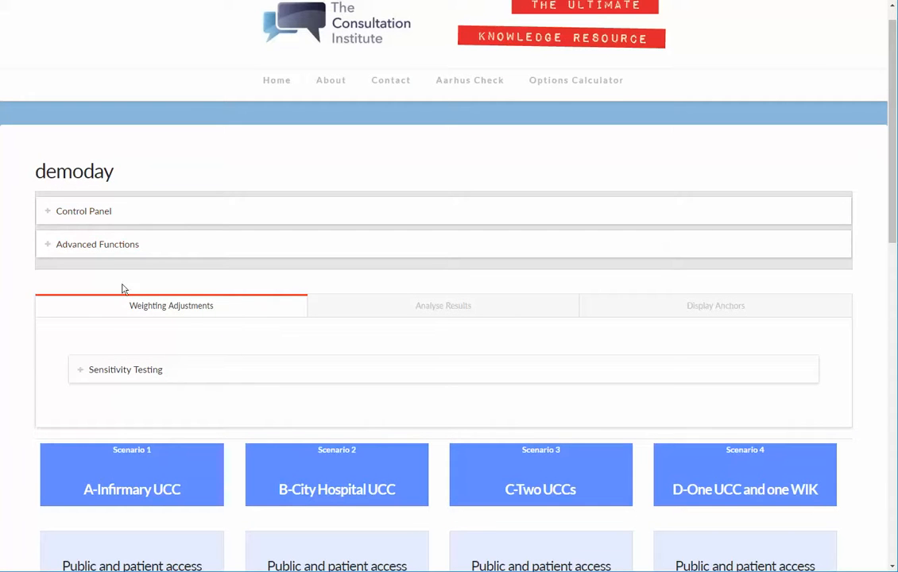
click(86, 214)
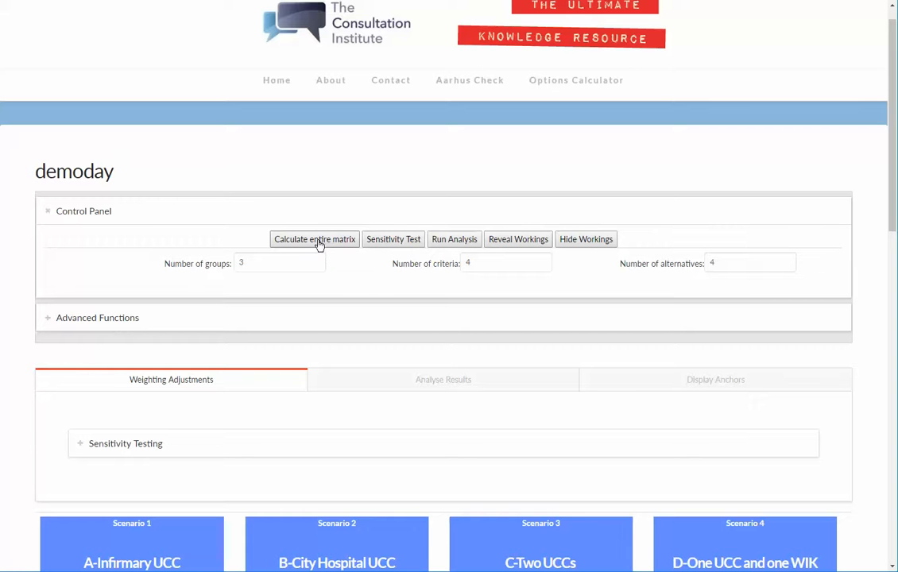
scroll(341, 258, down, 6)
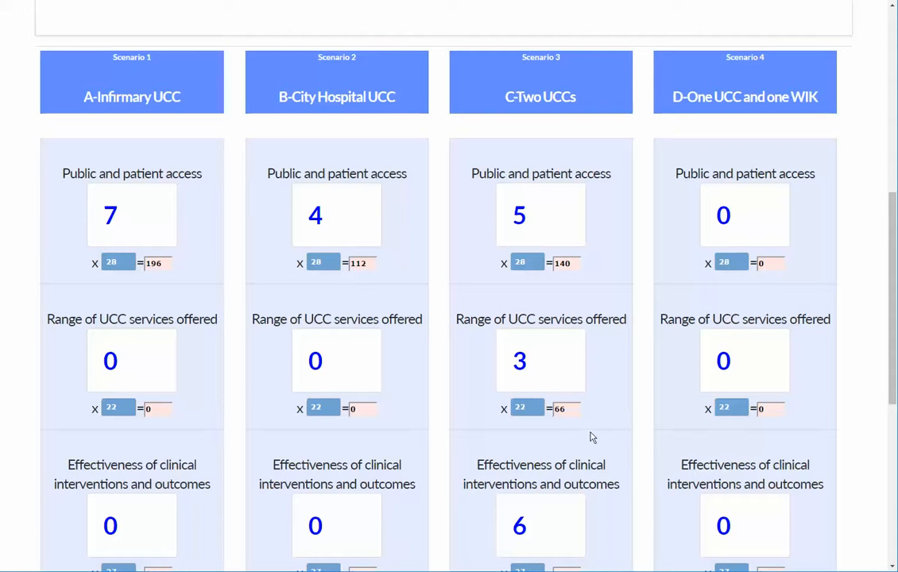
scroll(347, 447, down, 5)
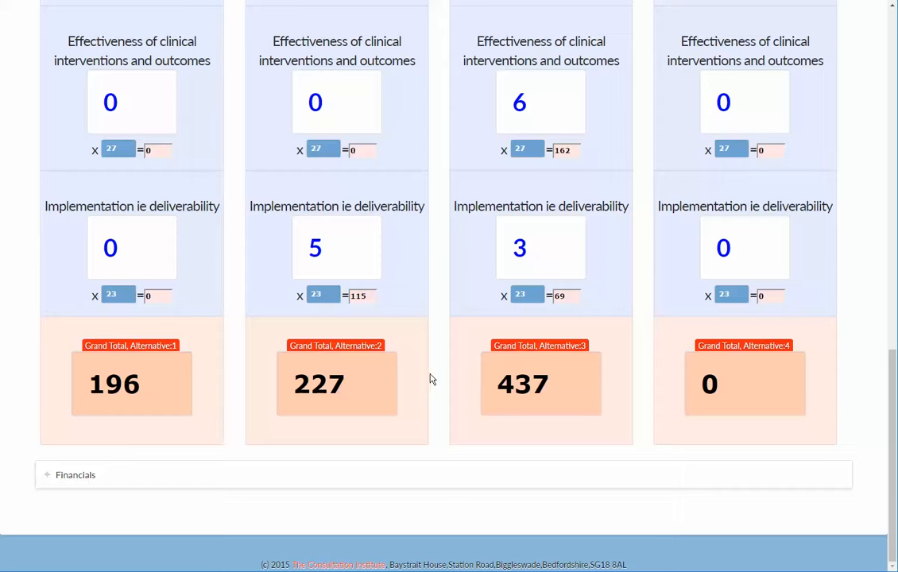
Hide the workings and check the weighting and grand total areas of the matrix.
scroll(437, 355, up, 9)
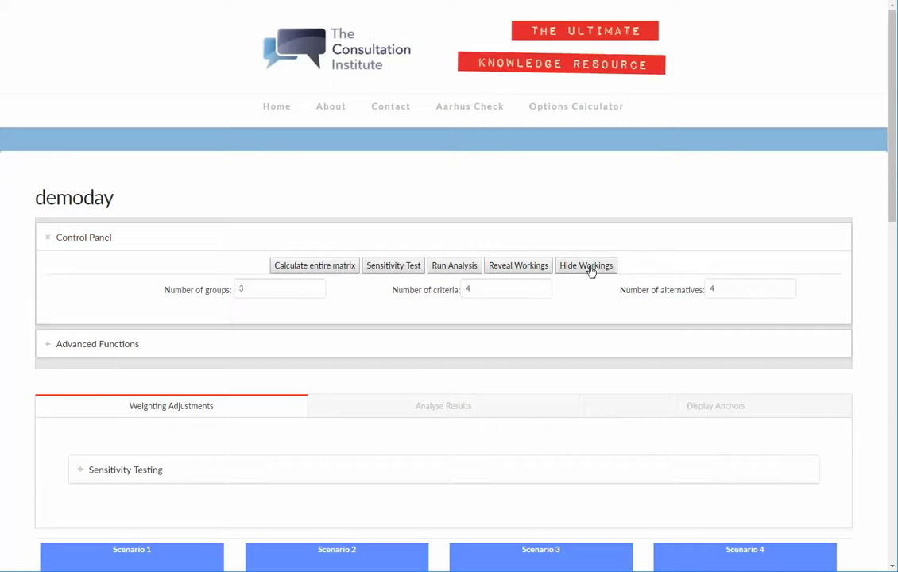
scroll(558, 403, down, 7)
scroll(528, 382, down, 4)
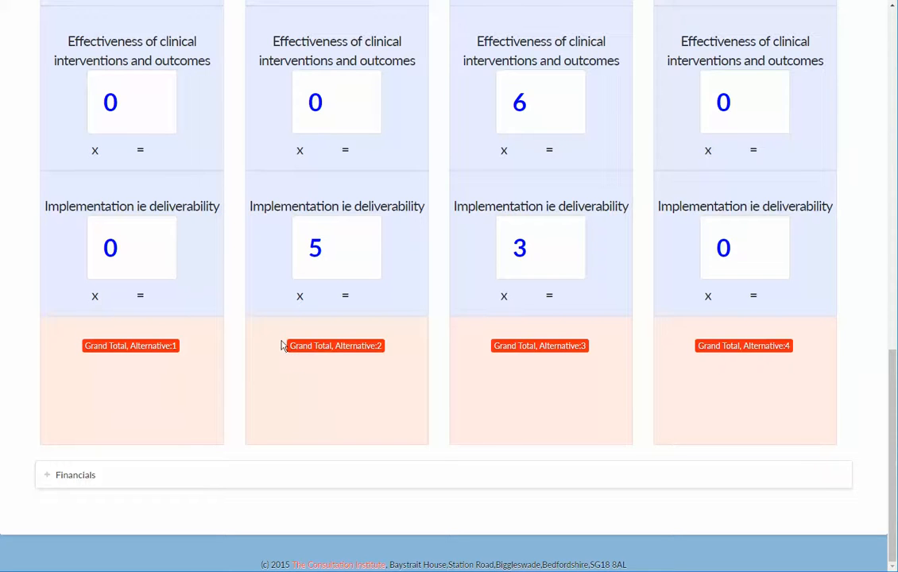
Recalculate the entire matrix to bring back the workings and grand totals.
scroll(291, 353, up, 11)
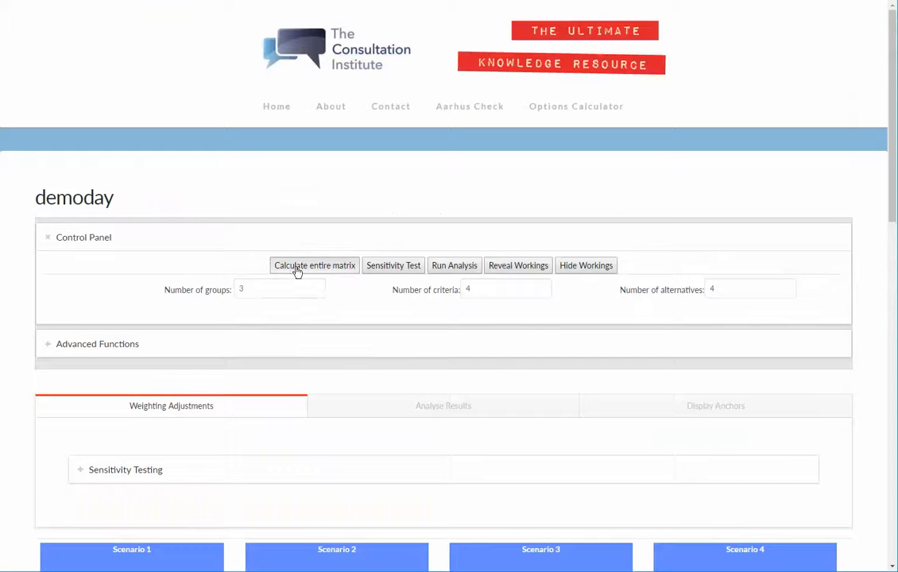
click(297, 267)
scroll(427, 452, down, 11)
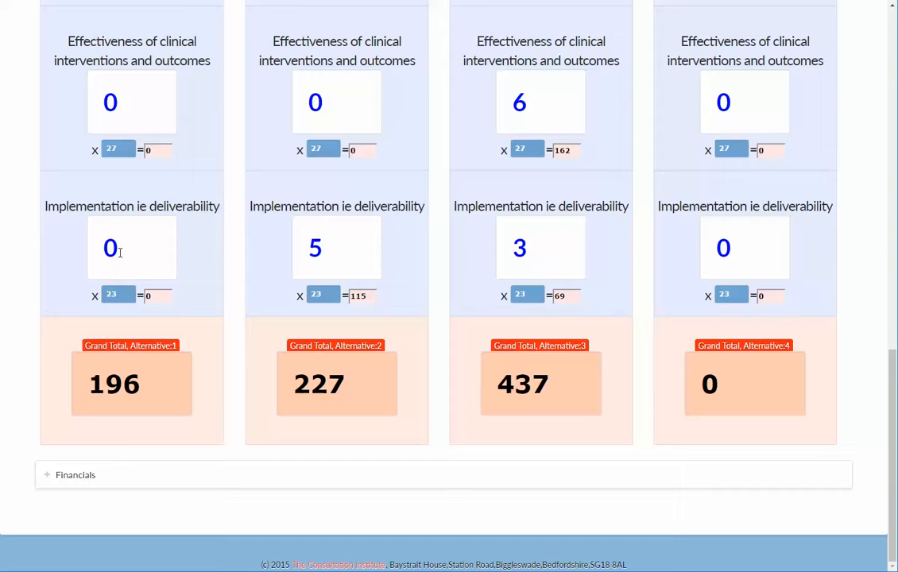
Score Scenario 1 with 1 for implementation and 3 for effectiveness of clinical interventions and outcomes.
click(120, 252)
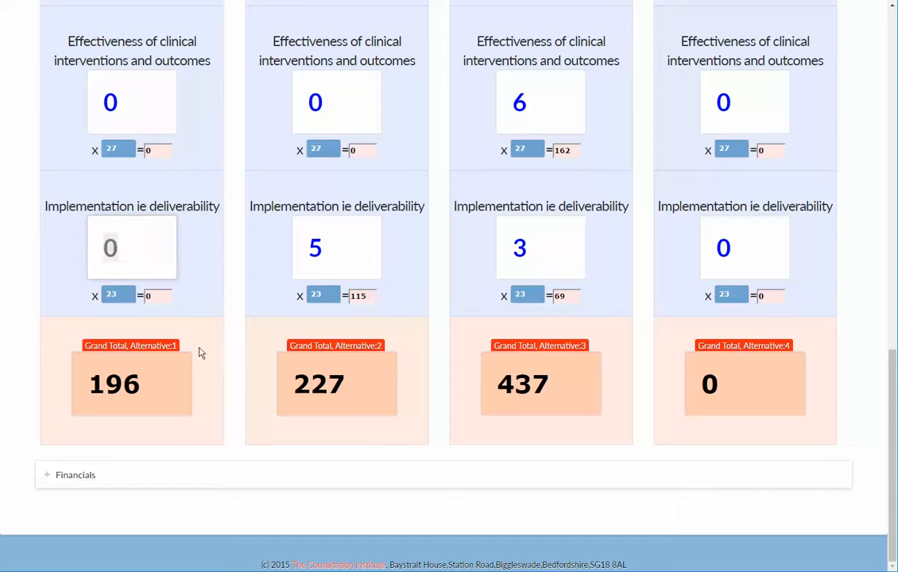
text(1)
click(130, 93)
text(3)
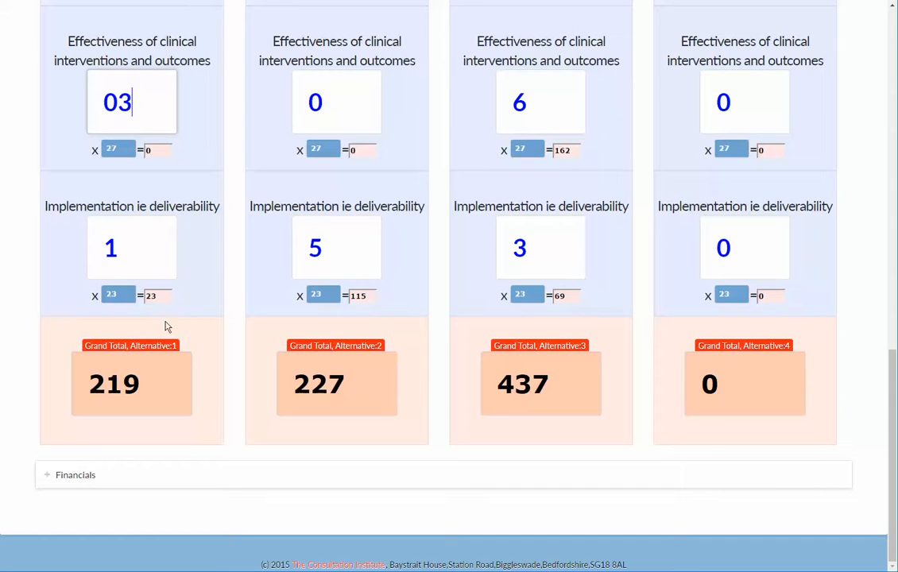
click(317, 121)
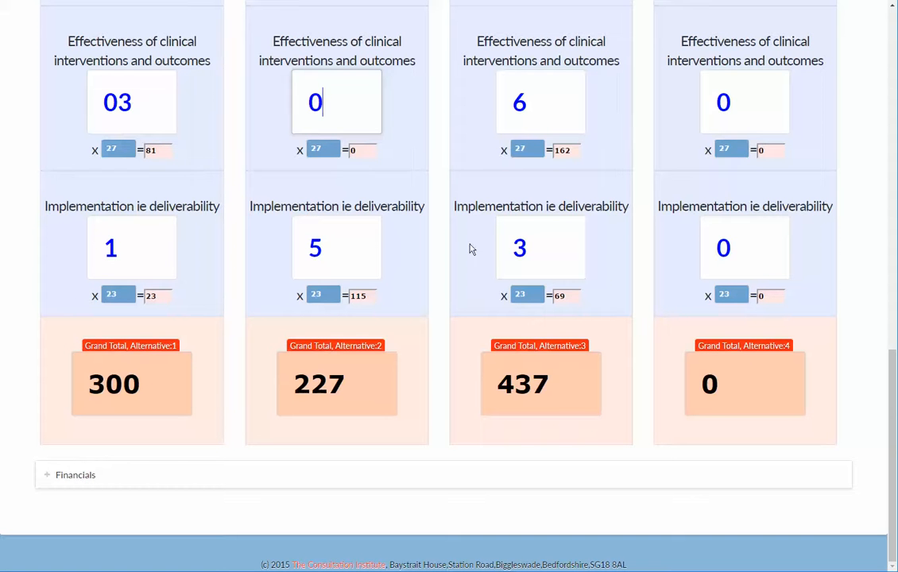
Expand the Financials section below the grand totals to show the costs per alternative.
scroll(435, 404, up, 10)
scroll(429, 394, down, 10)
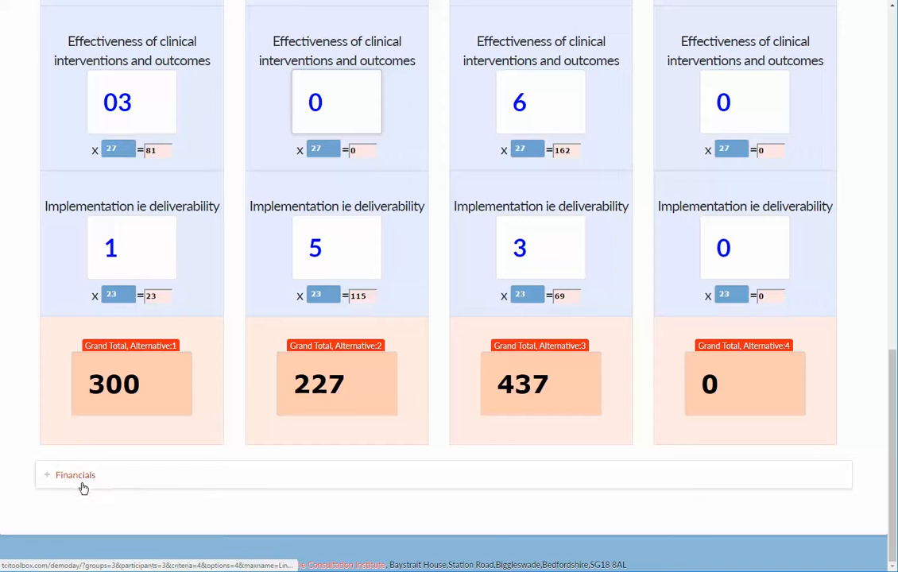
click(76, 475)
scroll(292, 415, down, 2)
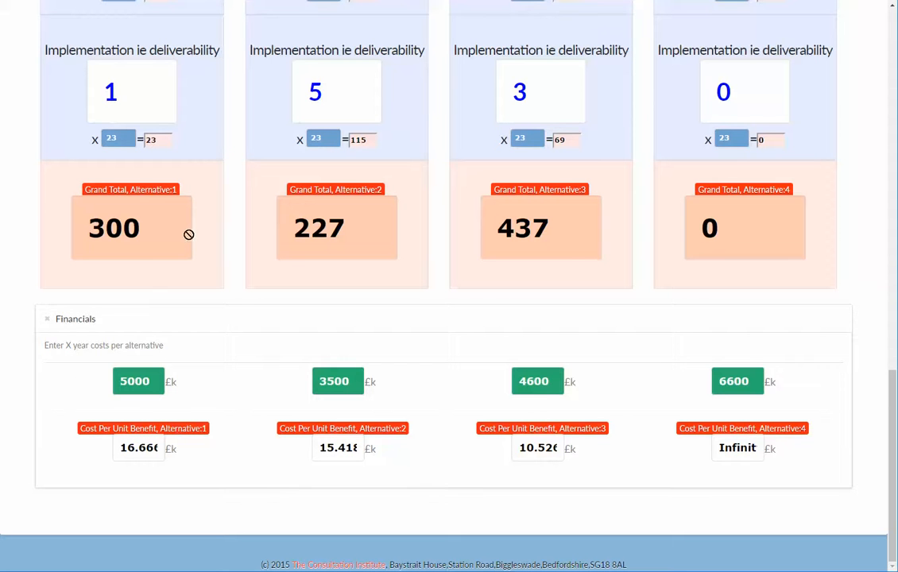
Change Scenario 1's Implementation ie deliverability score to 3.
double_click(132, 93)
text(3)
click(126, 225)
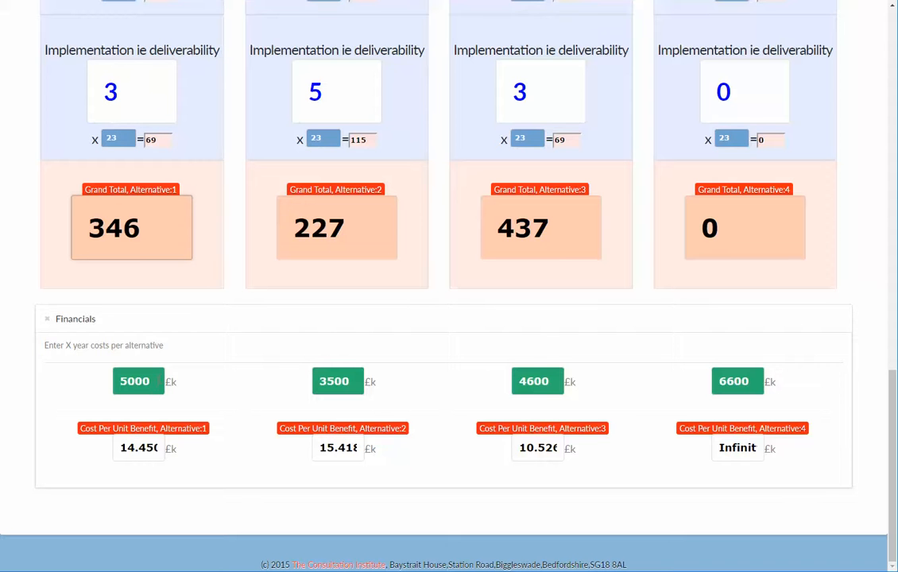
Set the cost of Alternative 1 to 7000 £k in the financials.
key(Tab)
text(700)
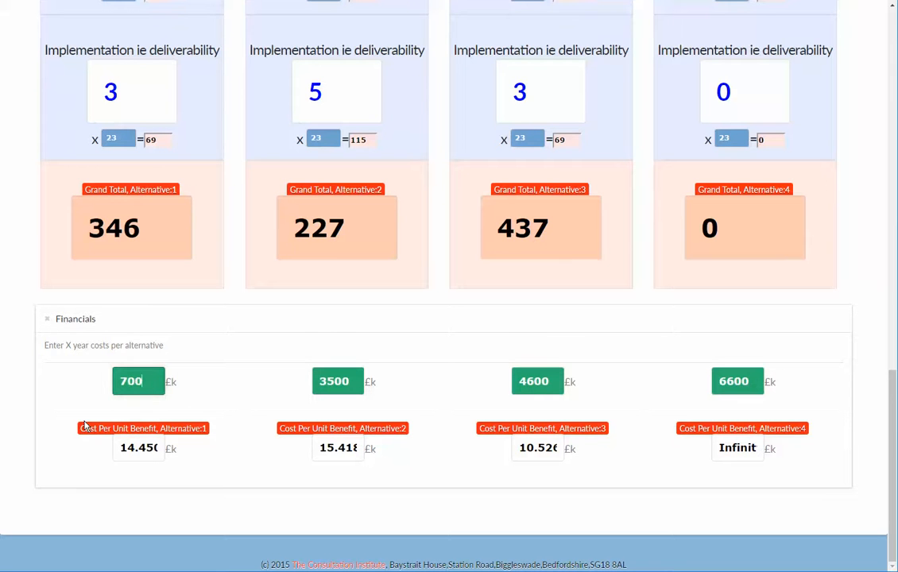
click(338, 381)
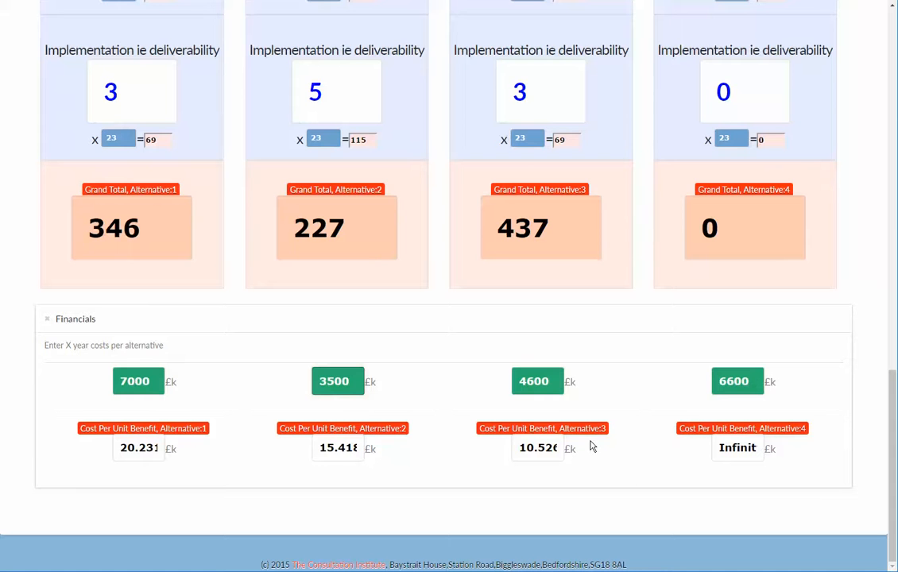
Expand the Sensitivity Testing section under the weighting adjustments.
scroll(591, 448, up, 15)
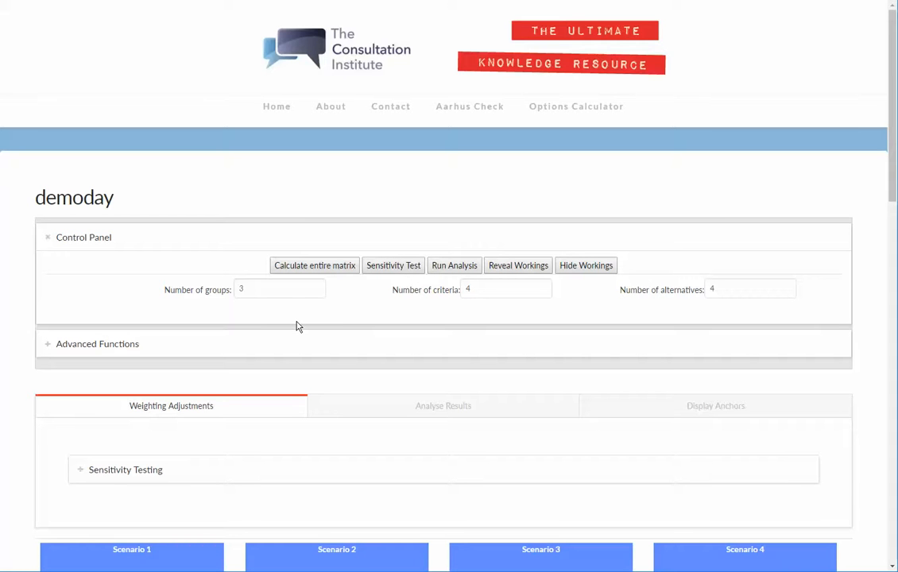
scroll(296, 325, down, 1)
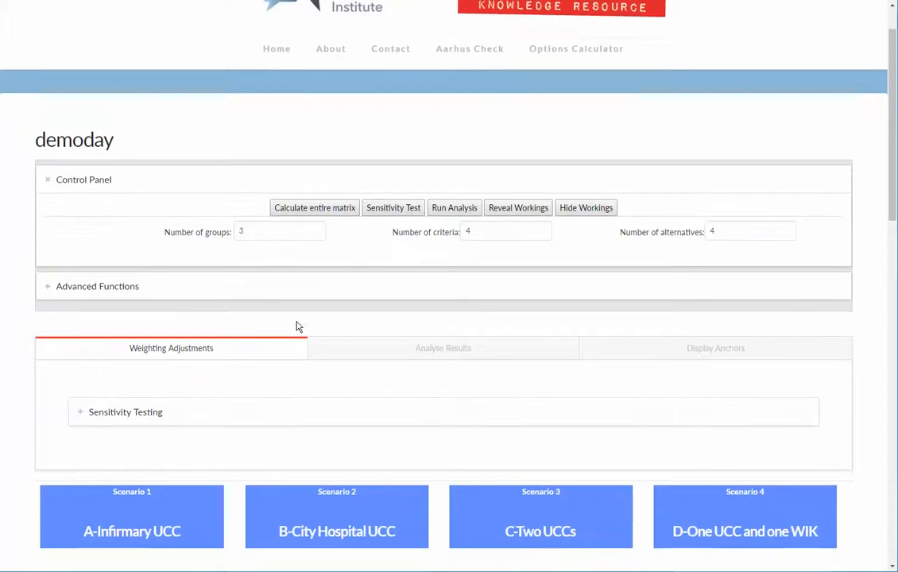
click(159, 419)
scroll(355, 394, down, 4)
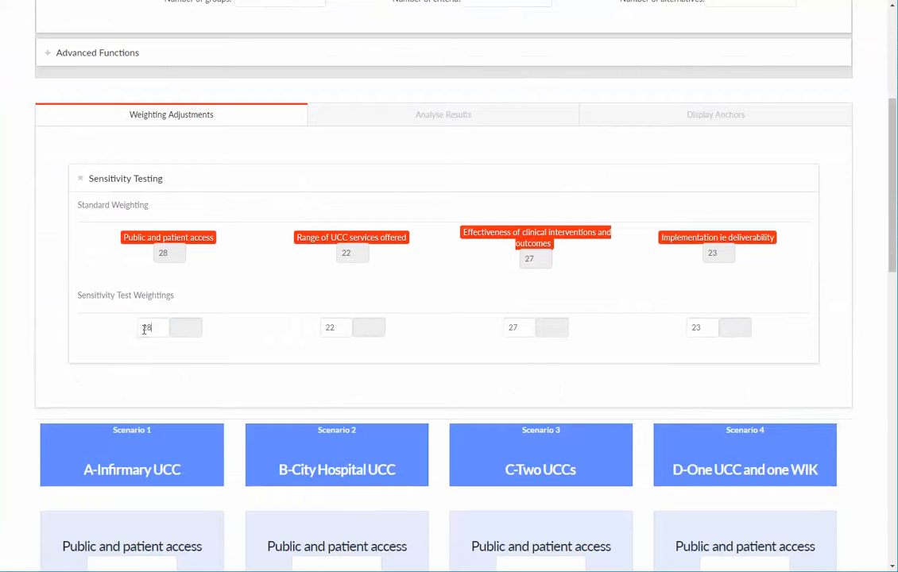
Set the sensitivity test weightings to 44 for public access, 11 for service range, 33 for clinical effectiveness and 11 for implementation.
double_click(144, 329)
text(44)
double_click(331, 325)
text(11)
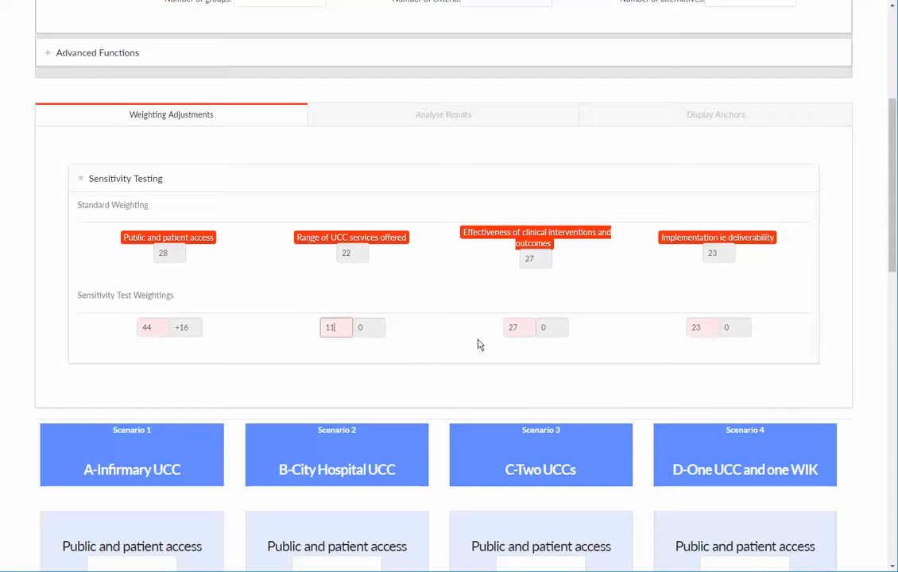
double_click(515, 328)
text(33)
click(703, 329)
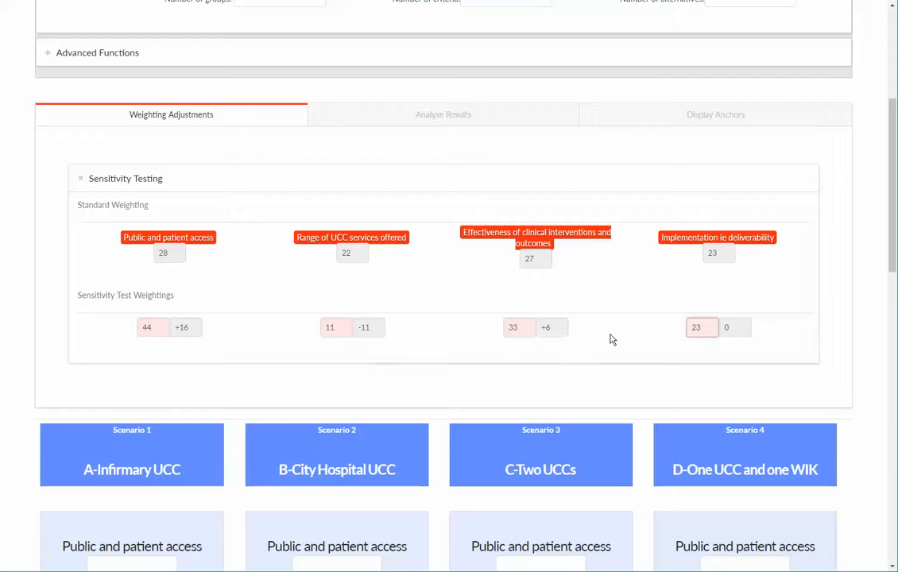
text(11)
click(729, 334)
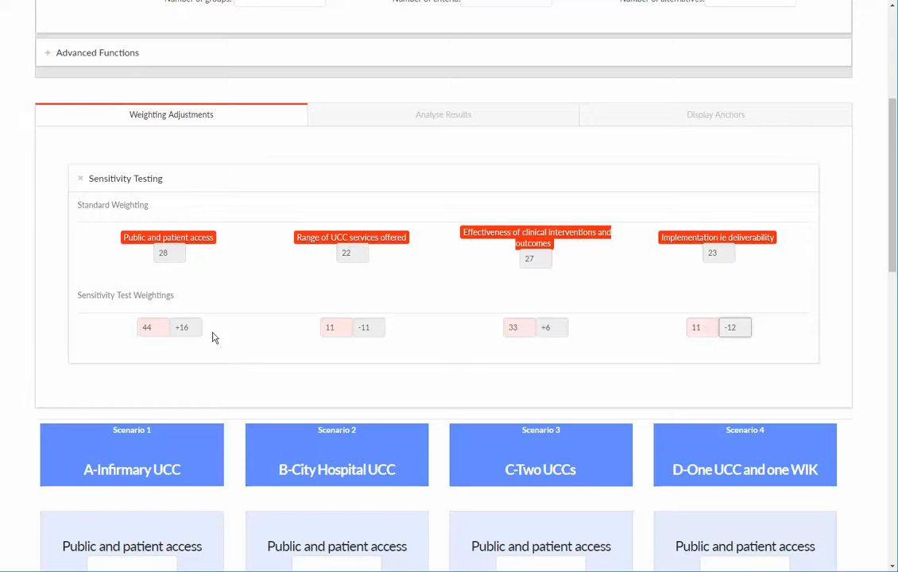
Set the sensitivity test weightings to 20 for public access, 30 for service range, 25 for clinical effectiveness and 25 for implementation.
click(158, 327)
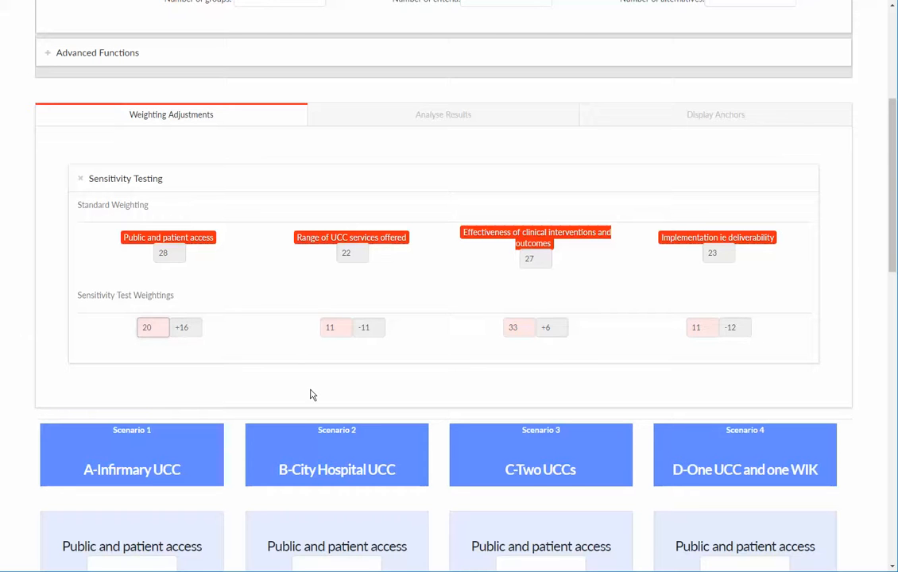
key(Tab)
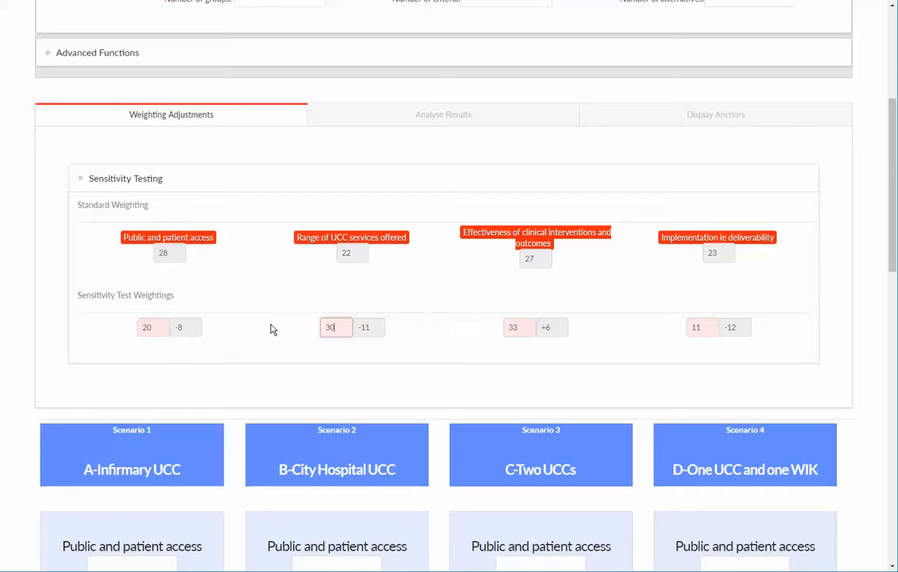
key(Tab)
text(25)
drag(717, 331, 680, 331)
text(25)
click(699, 357)
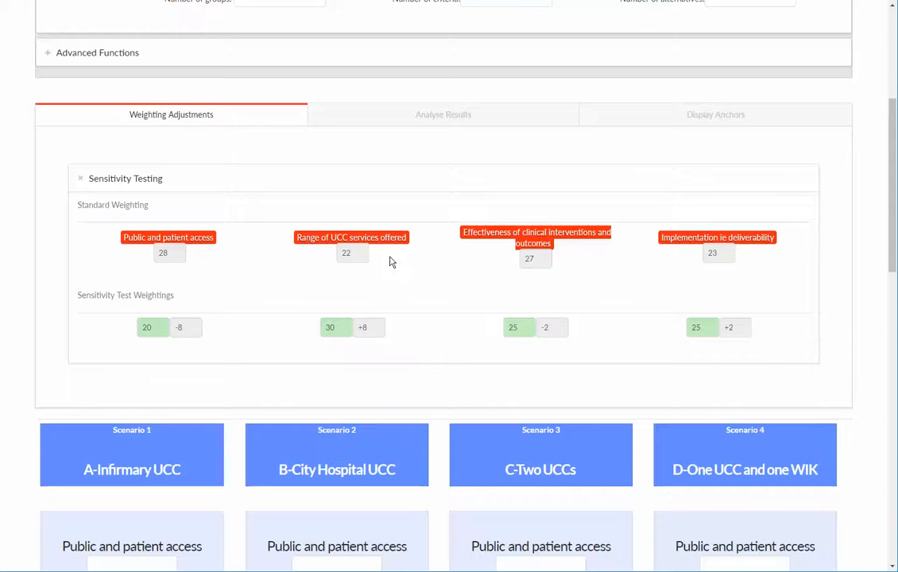
Run the sensitivity test and review the recalculated criterion scores, grand totals and costs per unit benefit for all scenarios.
scroll(518, 375, up, 4)
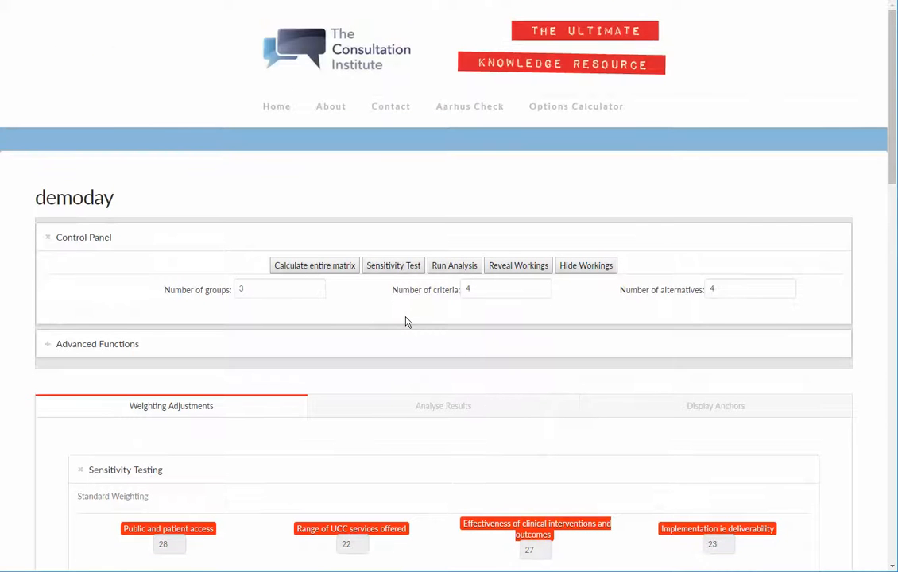
click(396, 266)
scroll(467, 401, down, 8)
scroll(459, 391, down, 3)
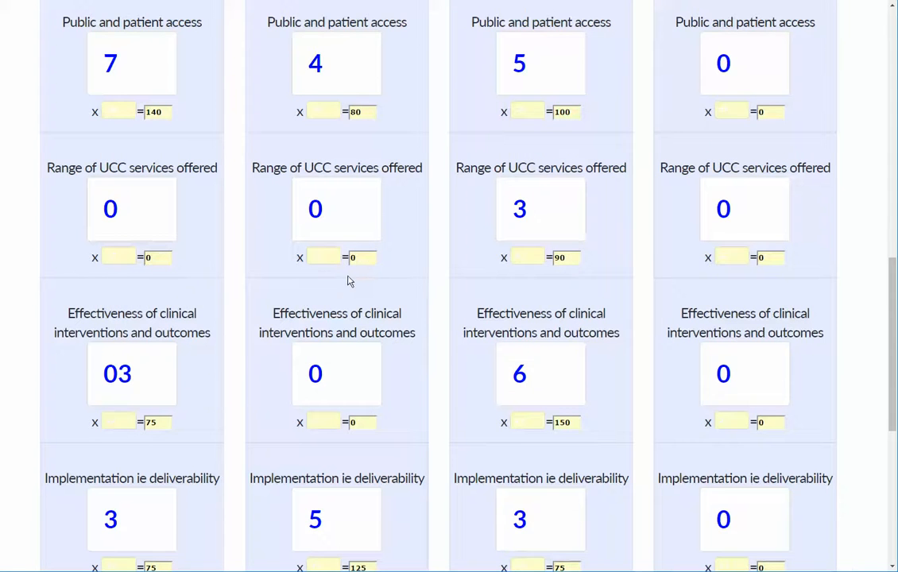
scroll(375, 396, down, 5)
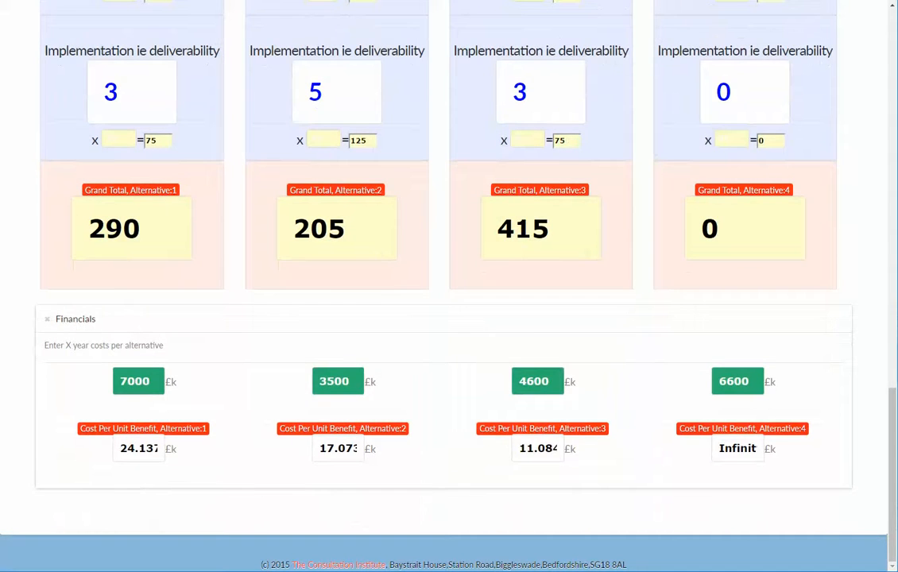
scroll(312, 393, up, 9)
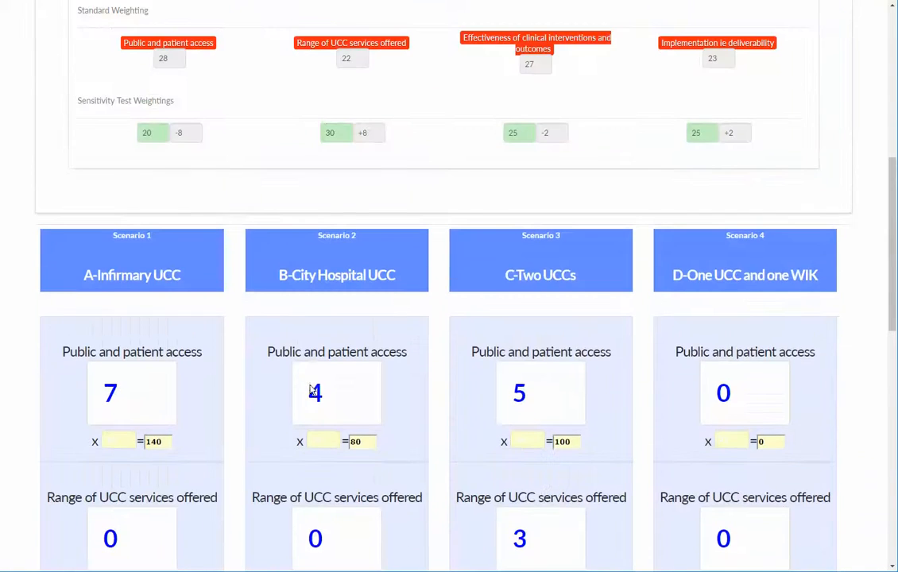
scroll(311, 390, up, 6)
scroll(292, 398, down, 8)
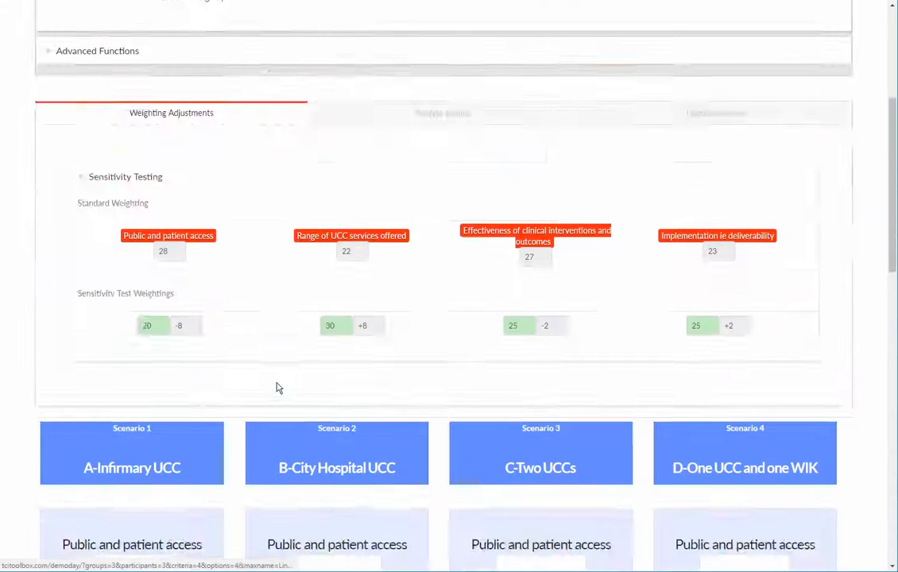
scroll(151, 341, down, 3)
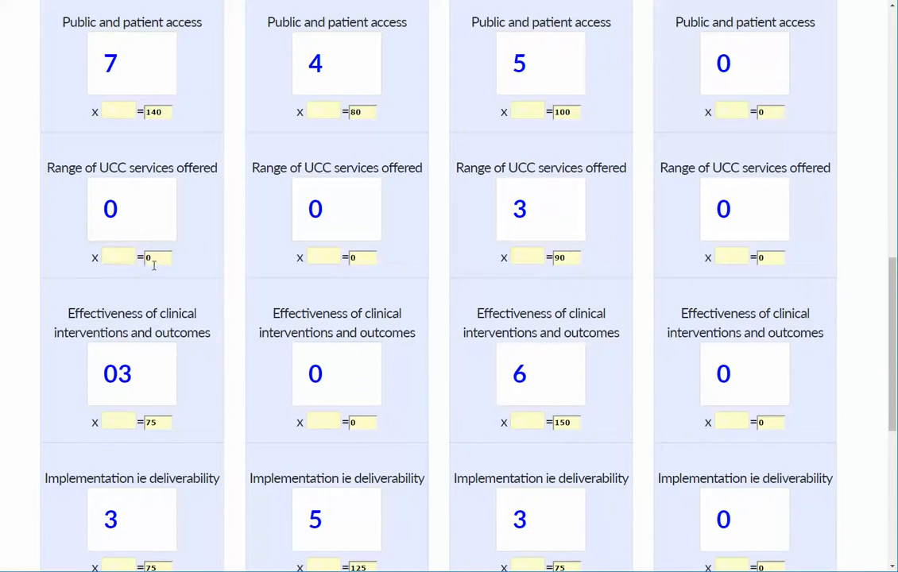
scroll(159, 261, down, 3)
scroll(100, 359, up, 7)
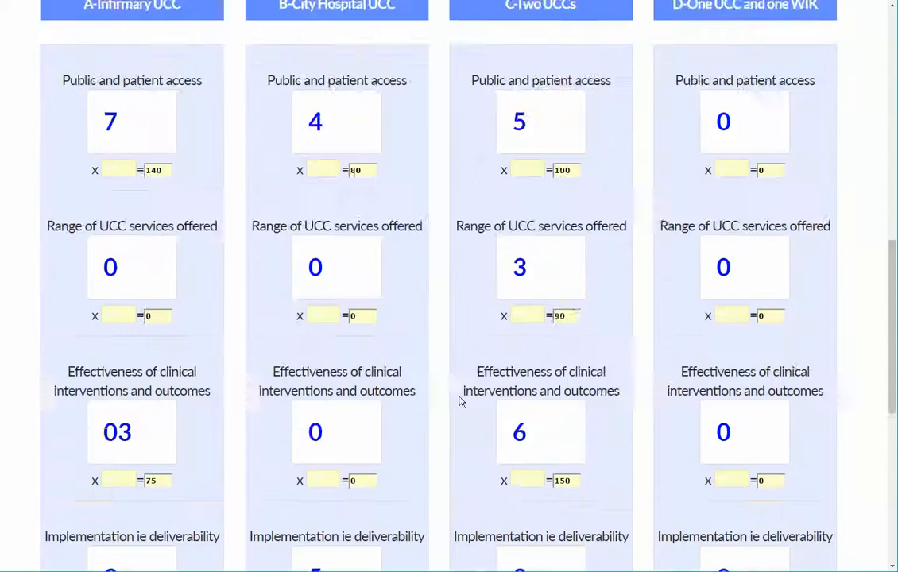
Recalculate the entire matrix with the standard weightings and check the criterion products and grand totals.
scroll(443, 378, up, 5)
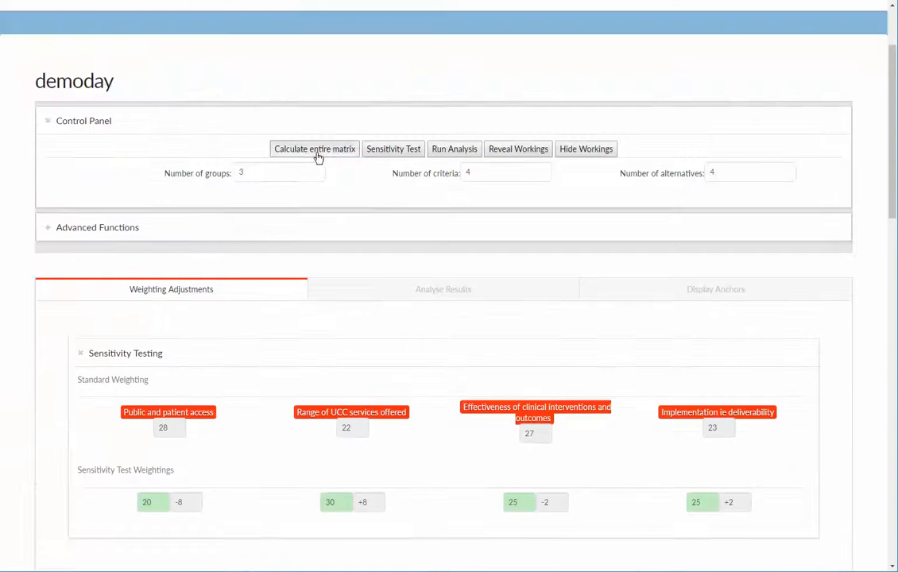
click(317, 153)
scroll(368, 475, down, 5)
scroll(368, 475, down, 4)
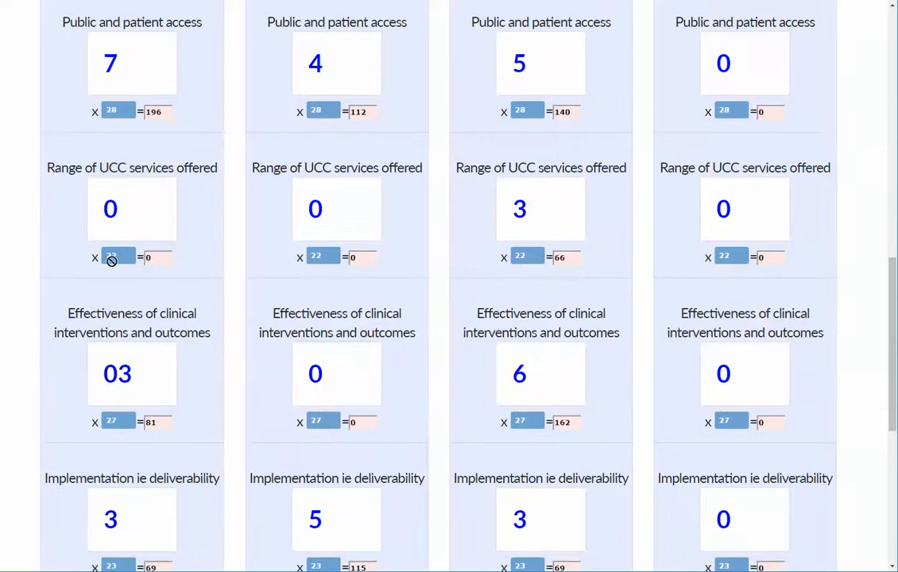
scroll(157, 261, down, 4)
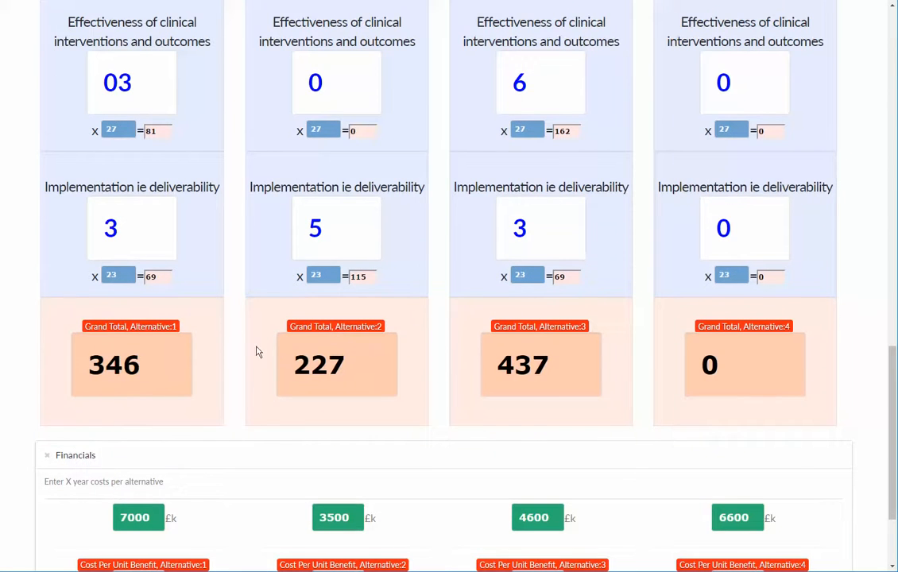
Display the scoring anchors and examine the 0 to 10 acceptability scale against the scenario scores.
scroll(441, 383, up, 13)
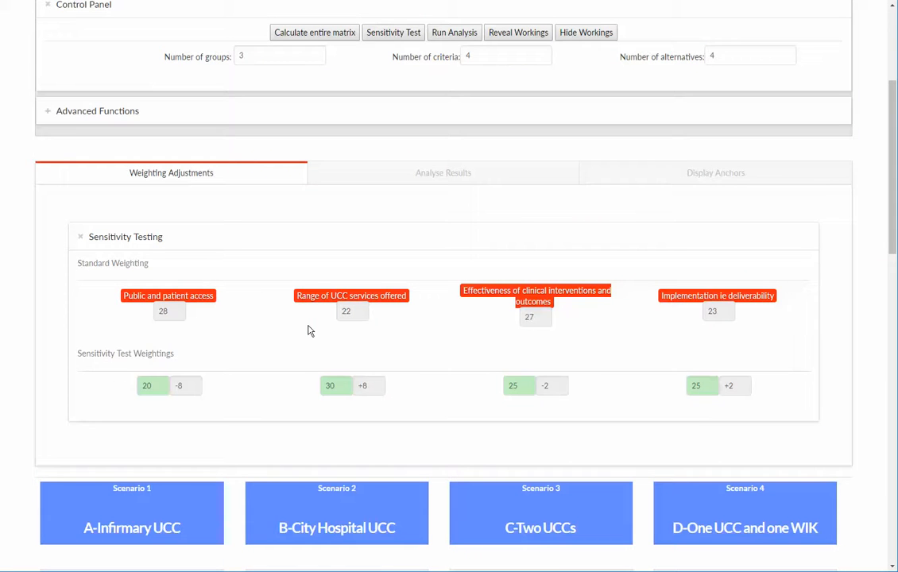
click(754, 174)
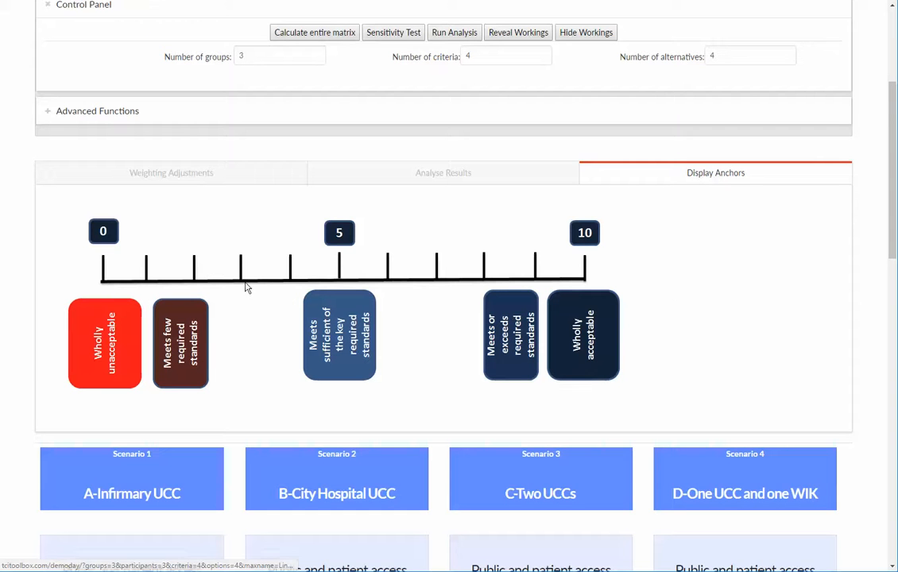
scroll(556, 412, down, 2)
scroll(556, 412, up, 2)
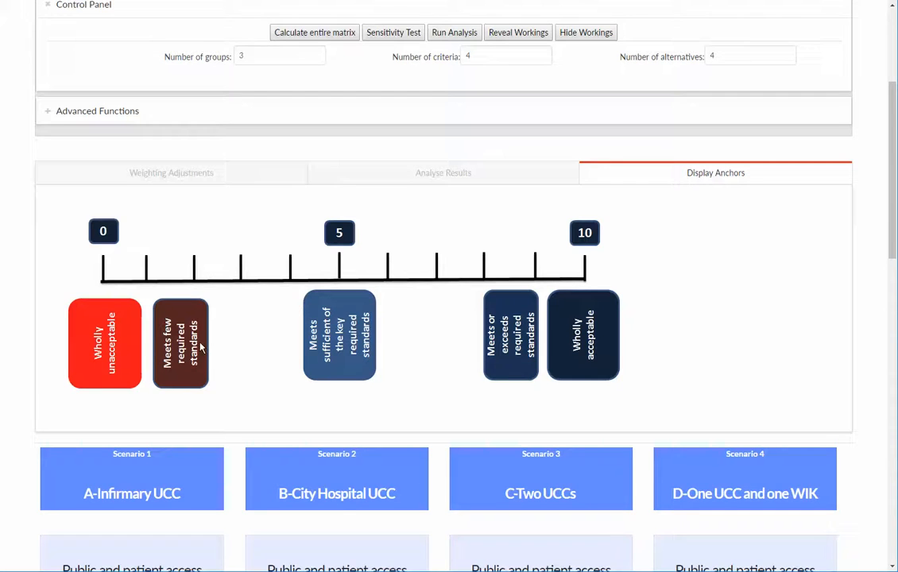
scroll(201, 346, down, 8)
scroll(203, 345, up, 9)
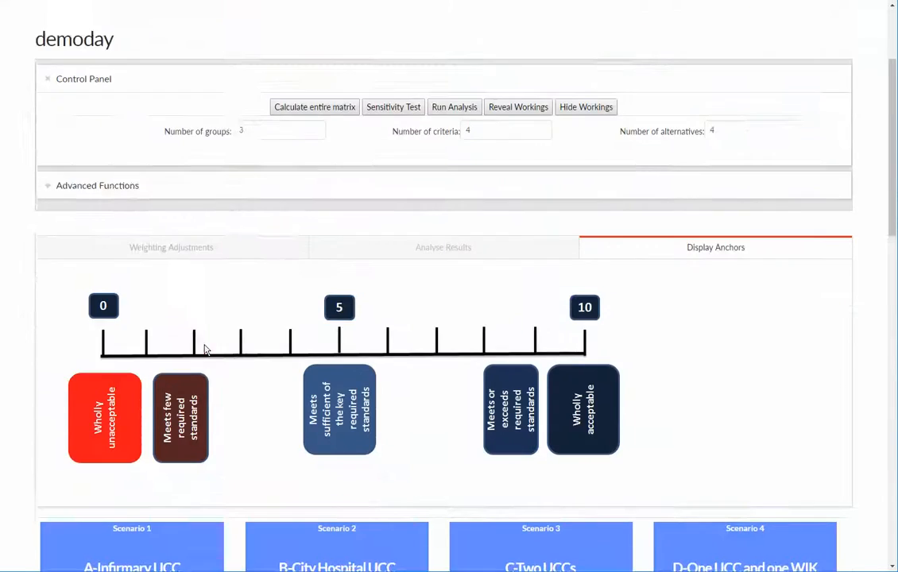
scroll(203, 347, up, 1)
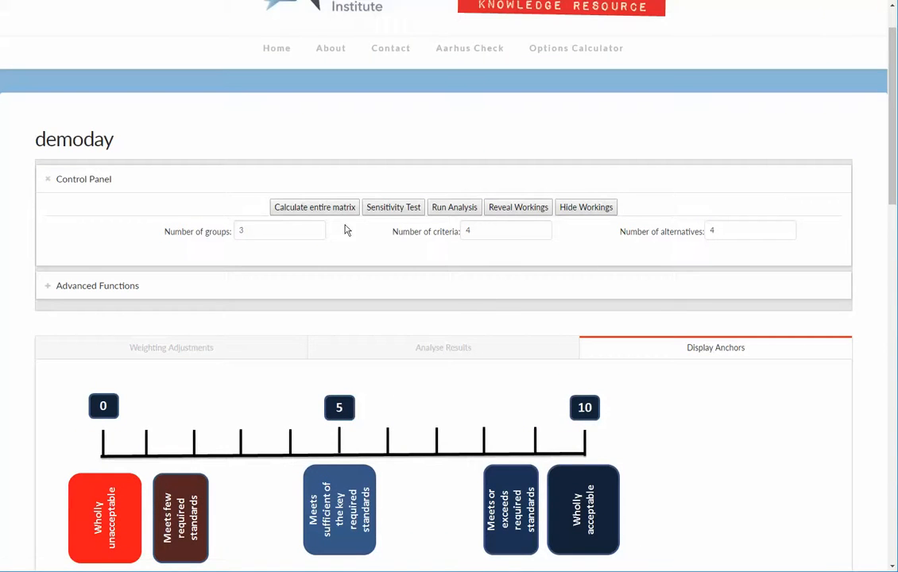
Open the results analysis section, and examine the grand totals and costs per unit benefit of the four alternatives.
click(451, 353)
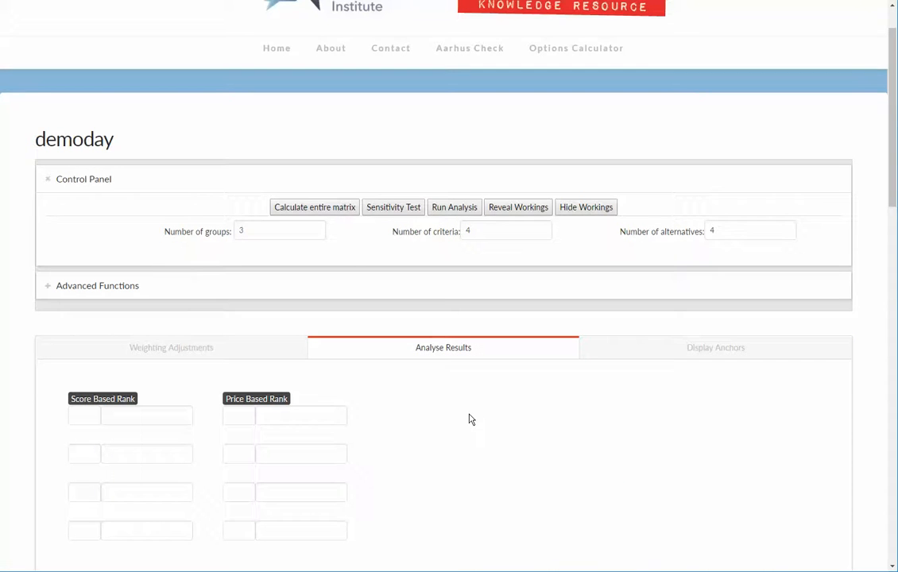
scroll(457, 415, down, 7)
scroll(457, 415, up, 3)
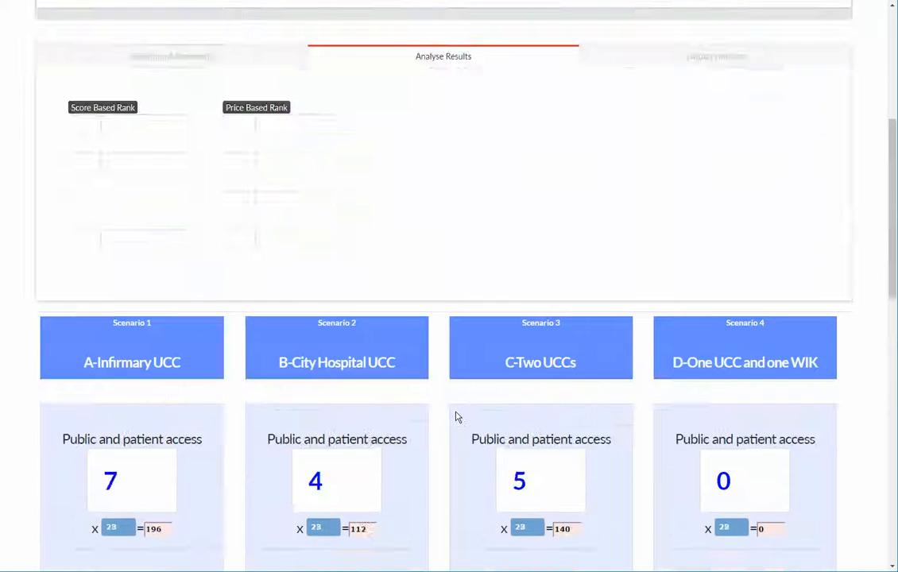
scroll(457, 415, down, 6)
scroll(338, 428, down, 4)
scroll(239, 357, up, 1)
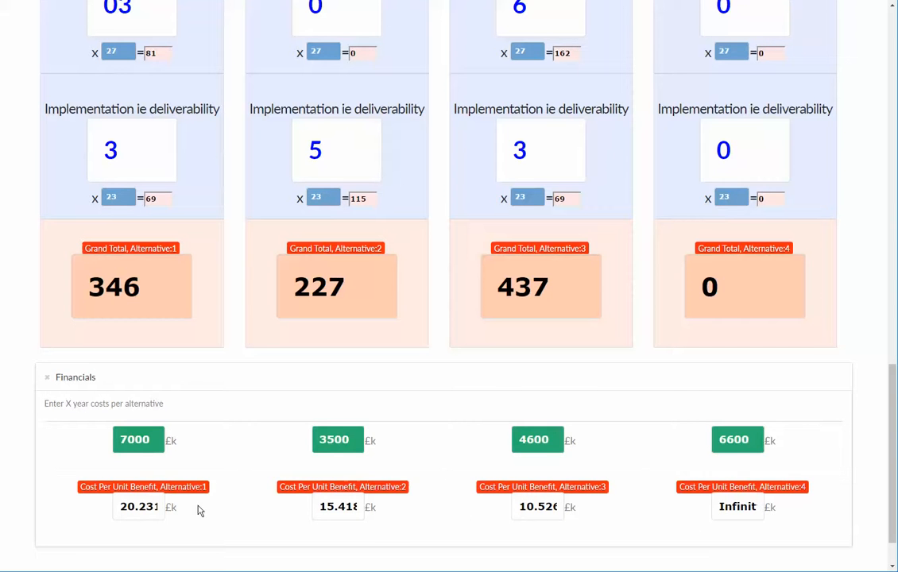
Run the analysis to rank the scenarios, and highlight the first-placed scenario in the score-based and price-based rankings.
scroll(199, 506, up, 20)
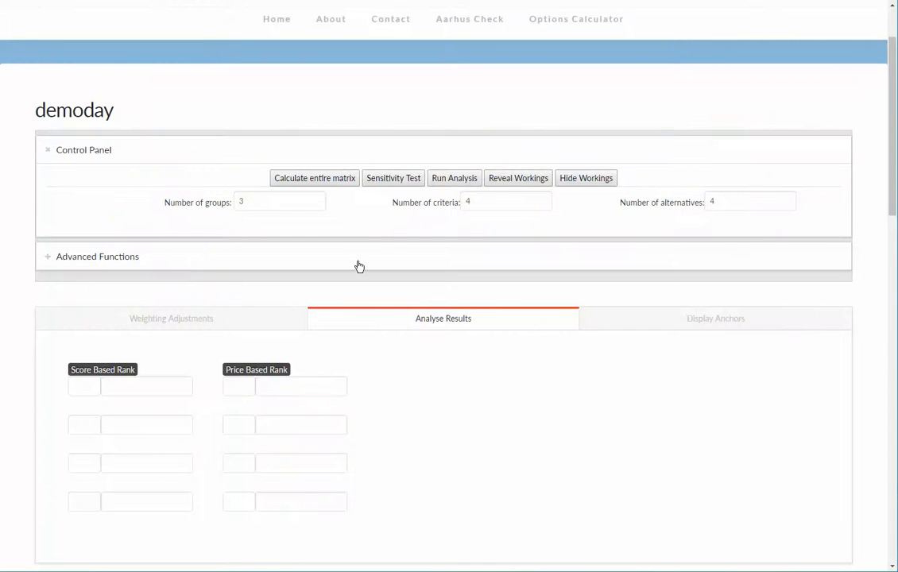
click(448, 181)
scroll(94, 343, down, 2)
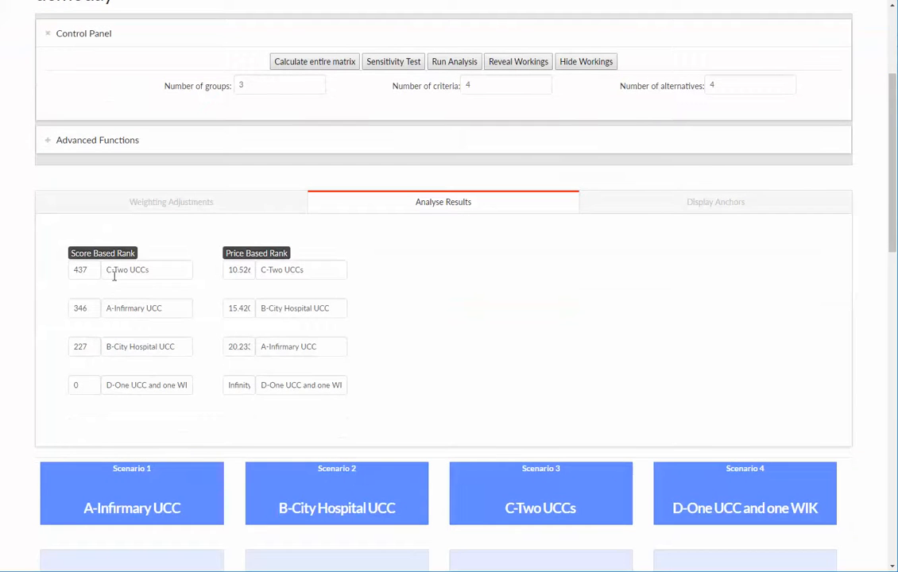
drag(114, 269, 194, 267)
click(195, 268)
drag(109, 268, 186, 272)
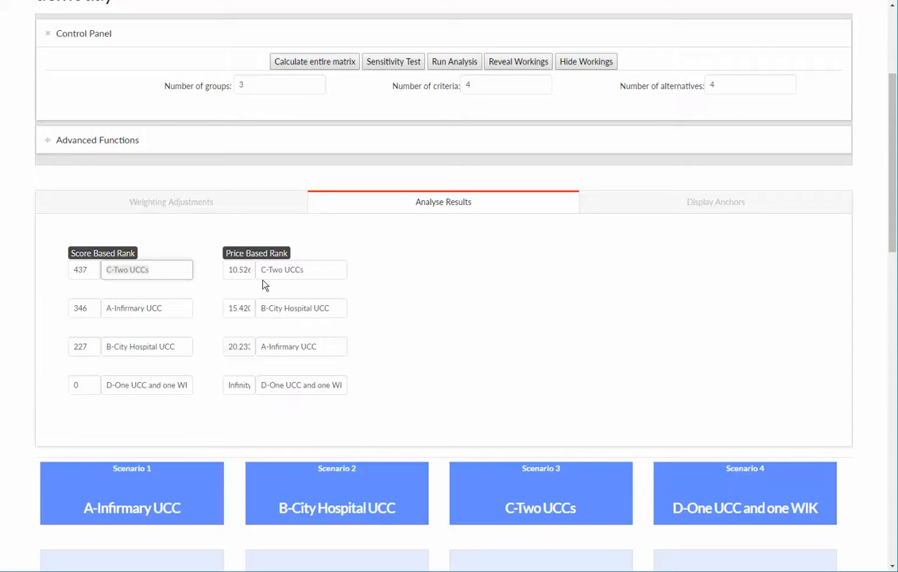
drag(262, 271, 345, 269)
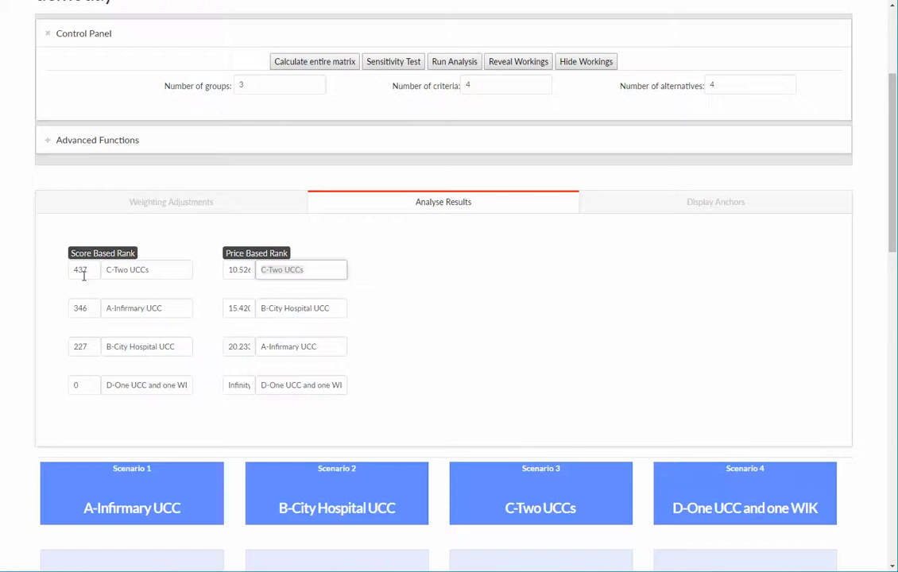
Change Scenario 2's scores to 7 for public and patient access, 3 for clinical effectiveness and 3 for implementation.
scroll(222, 450, down, 15)
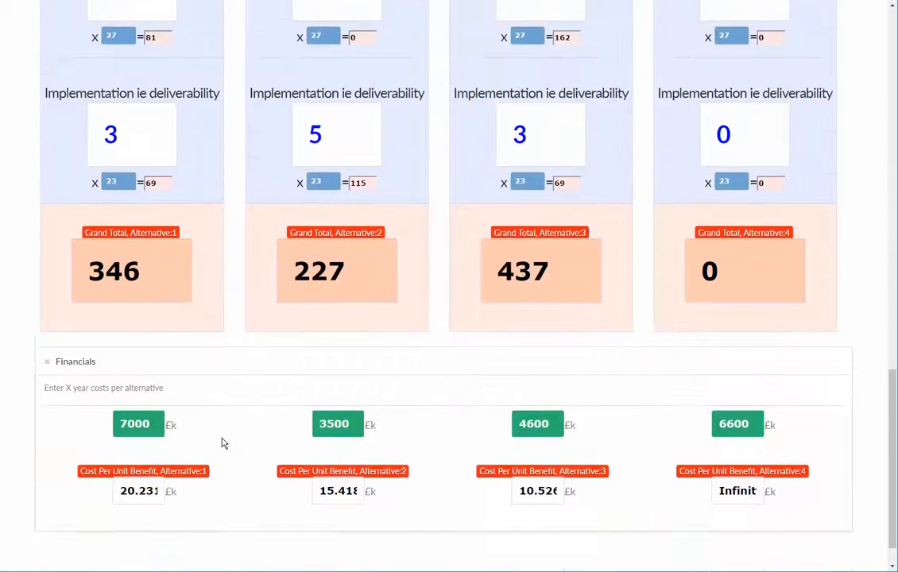
scroll(223, 443, up, 1)
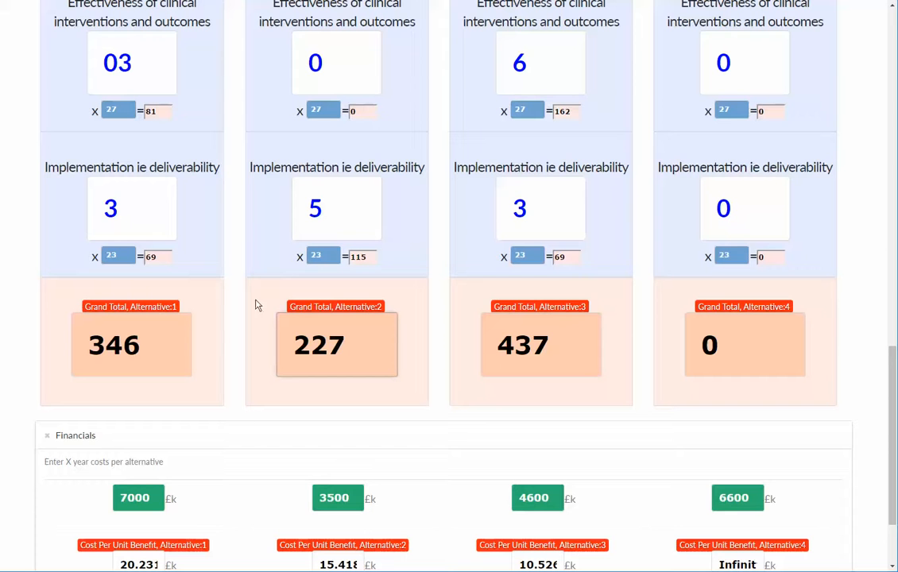
scroll(288, 395, down, 2)
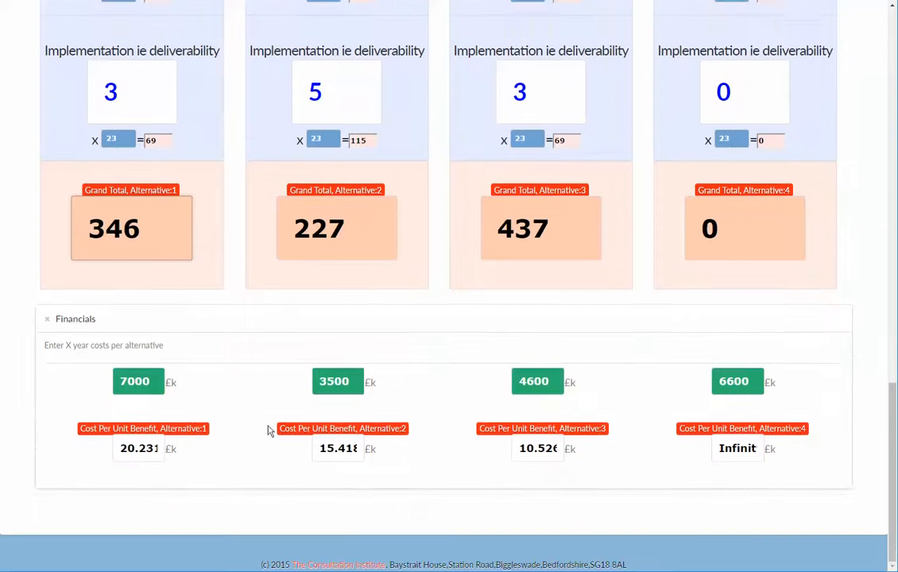
scroll(323, 284, up, 6)
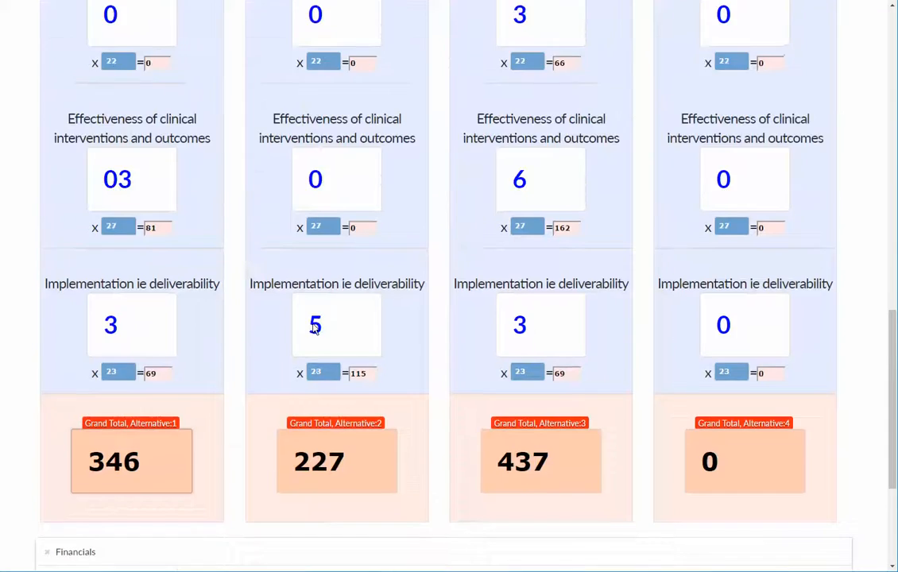
click(344, 104)
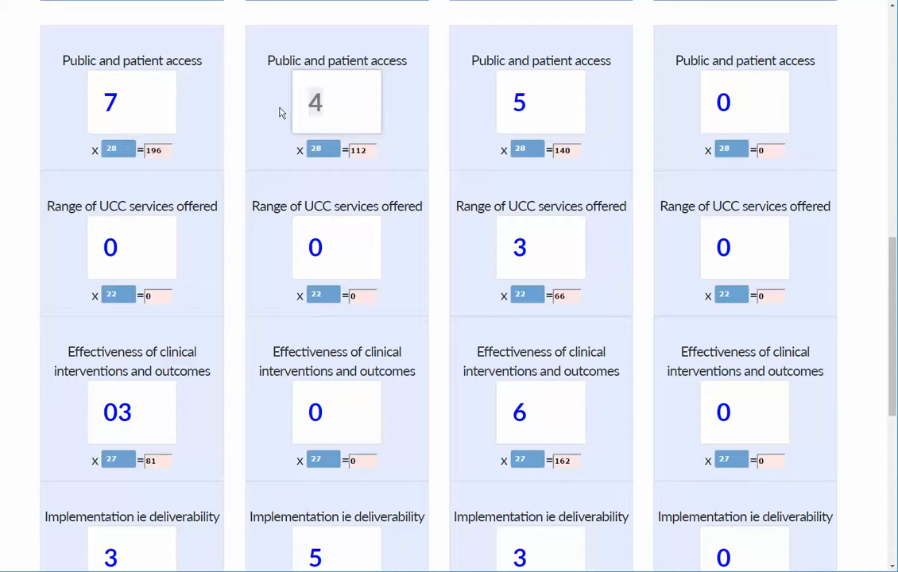
text(7)
click(332, 430)
text(3)
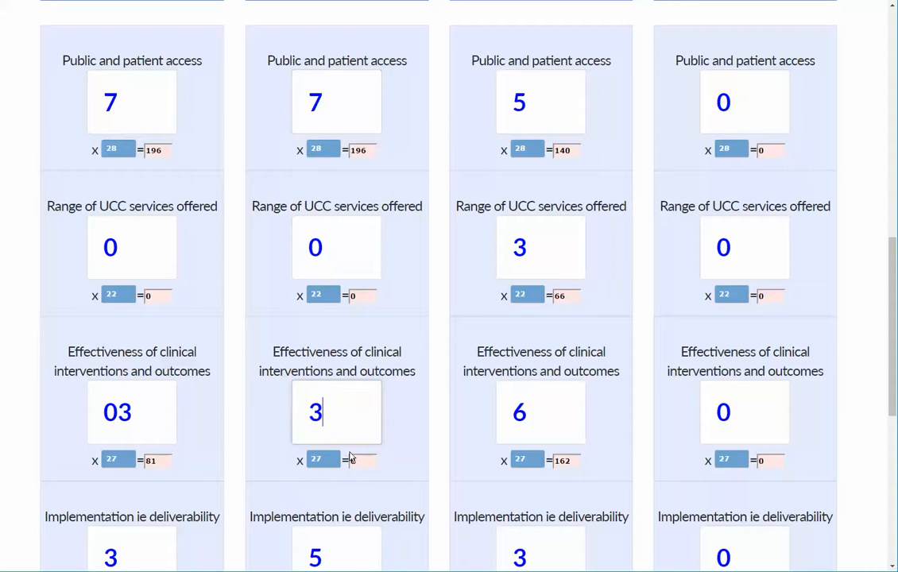
scroll(332, 422, down, 2)
click(350, 387)
text(3)
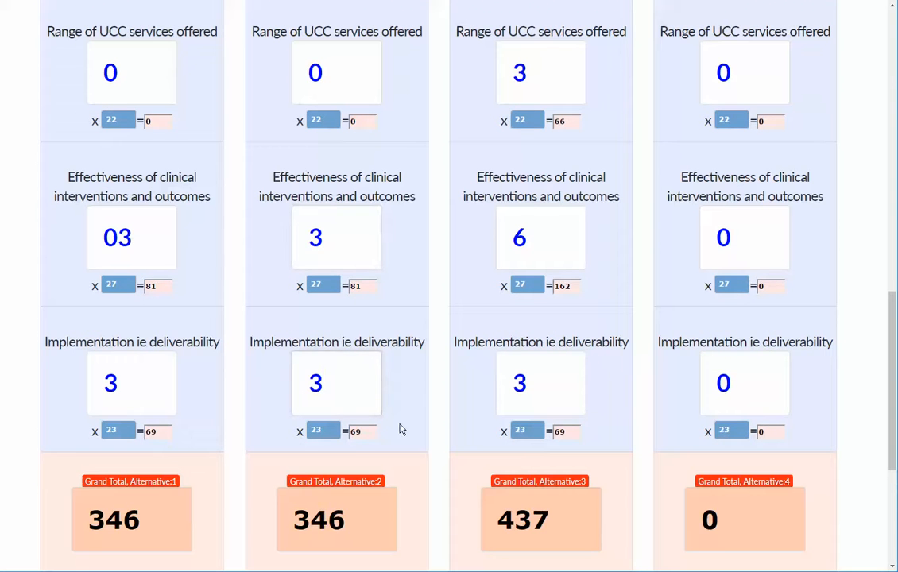
Compare the grand totals of Alternatives 1 and 2, and rerun the analysis to refresh both rankings.
scroll(426, 506, down, 1)
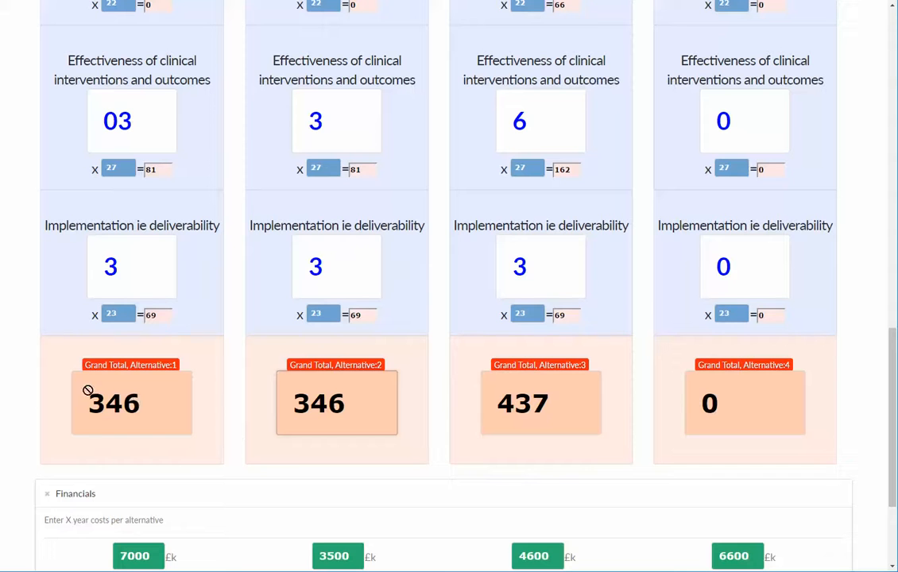
scroll(419, 450, up, 4)
scroll(417, 449, up, 7)
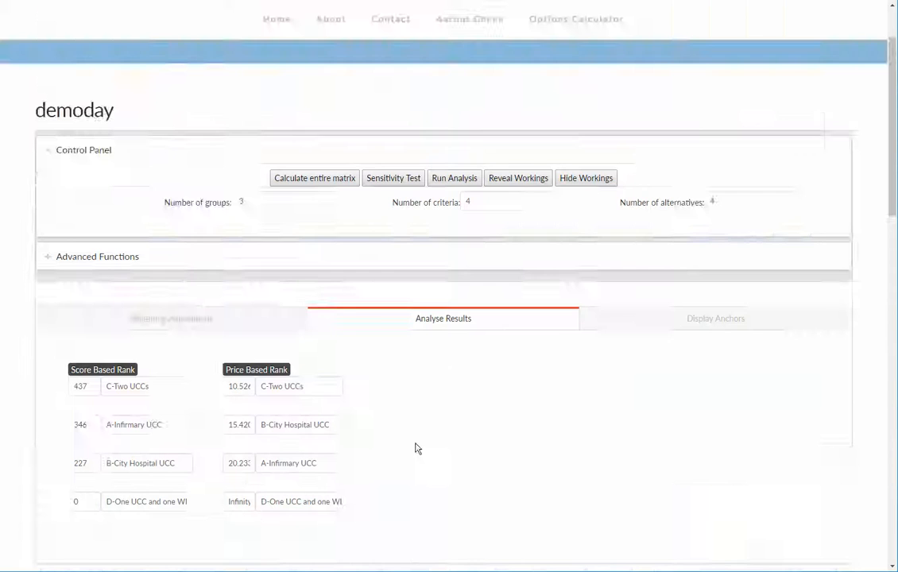
scroll(415, 447, down, 1)
click(457, 66)
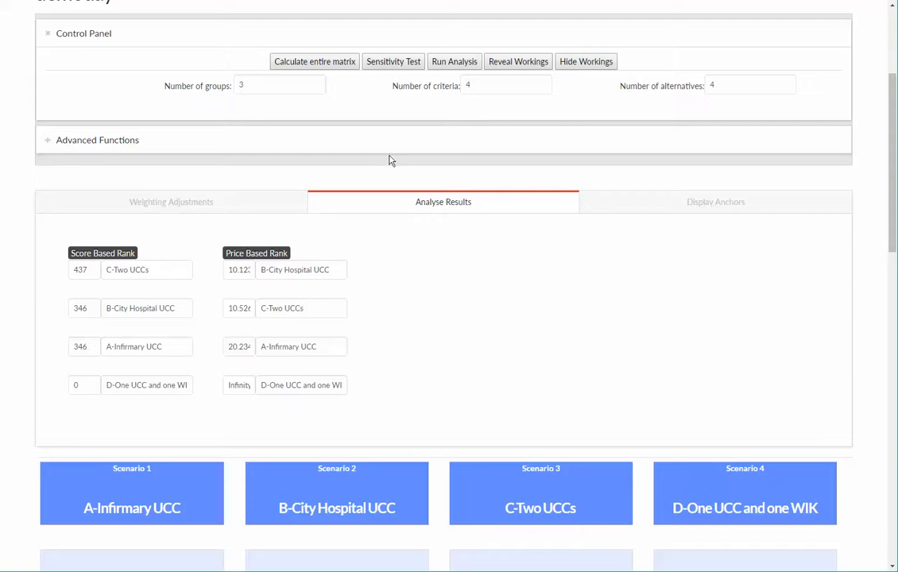
Rerun the analysis repeatedly to check the order of A-Infirmary UCC and B-City Hospital UCC in the score-based ranking.
click(457, 62)
click(450, 67)
click(451, 66)
click(451, 66)
click(452, 67)
click(452, 66)
click(451, 66)
click(452, 67)
click(453, 67)
click(453, 67)
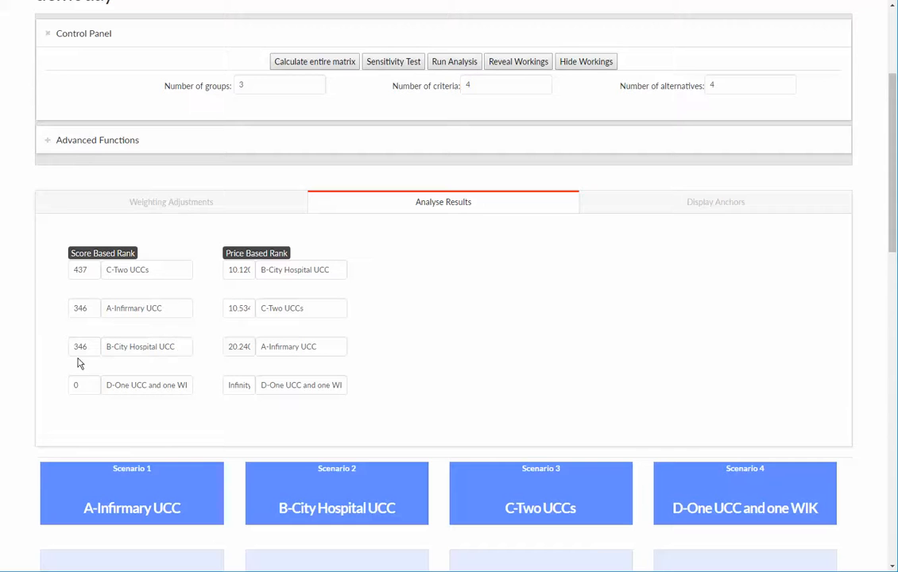
Archive the scoring matrix under the file name MYDEMOX using the advanced functions.
scroll(297, 426, up, 3)
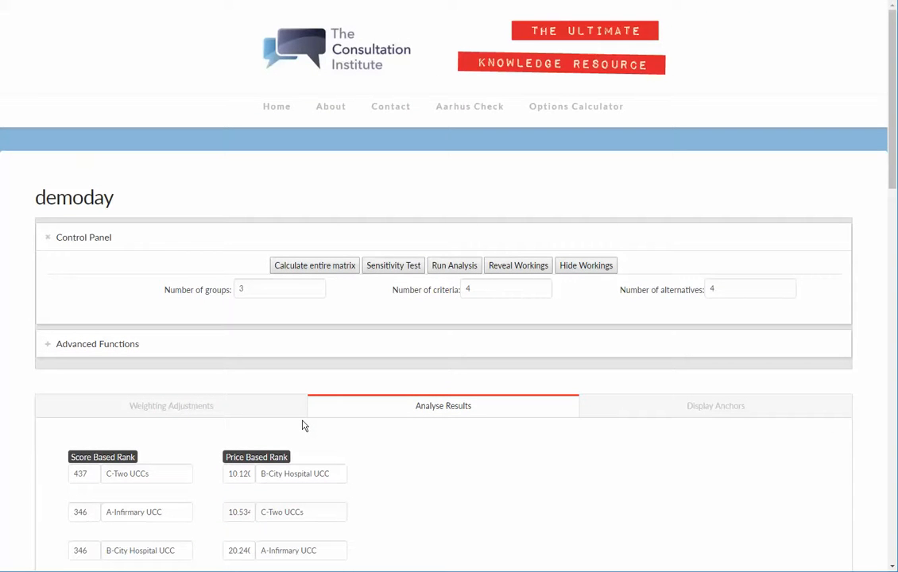
scroll(302, 426, down, 15)
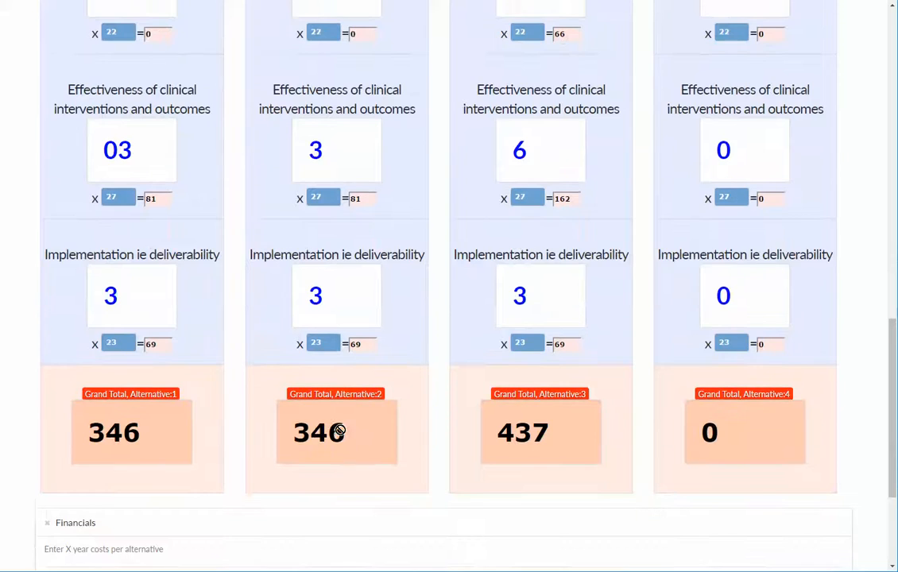
scroll(343, 432, down, 5)
scroll(359, 433, up, 10)
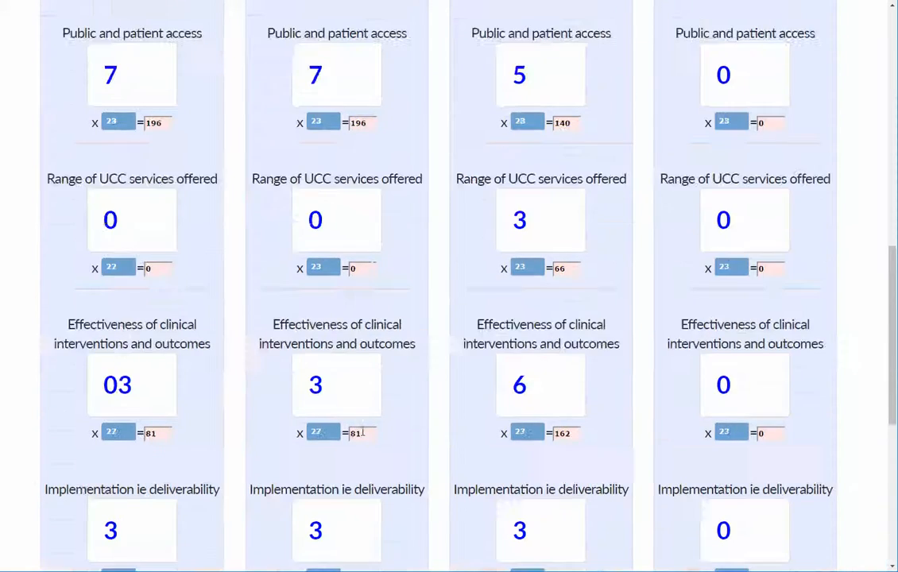
scroll(362, 430, up, 4)
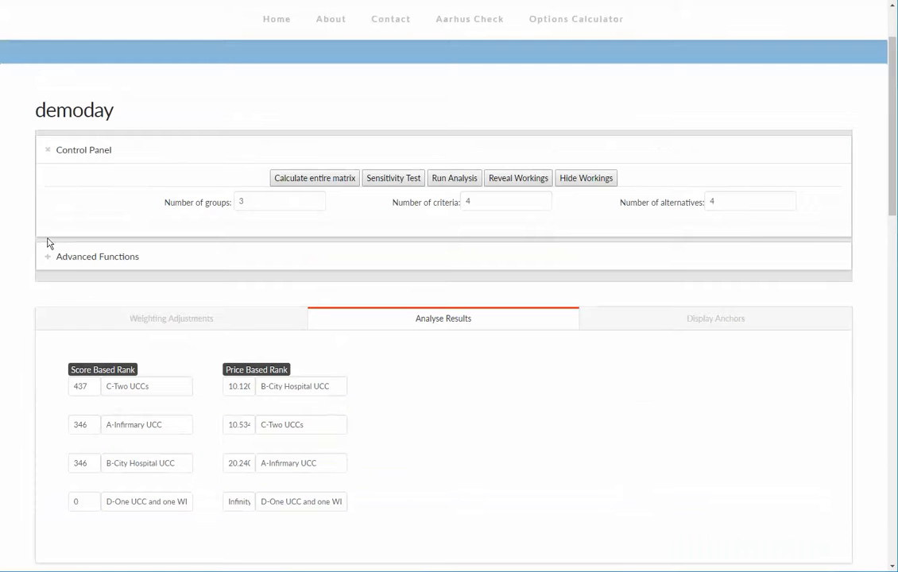
click(75, 259)
click(162, 289)
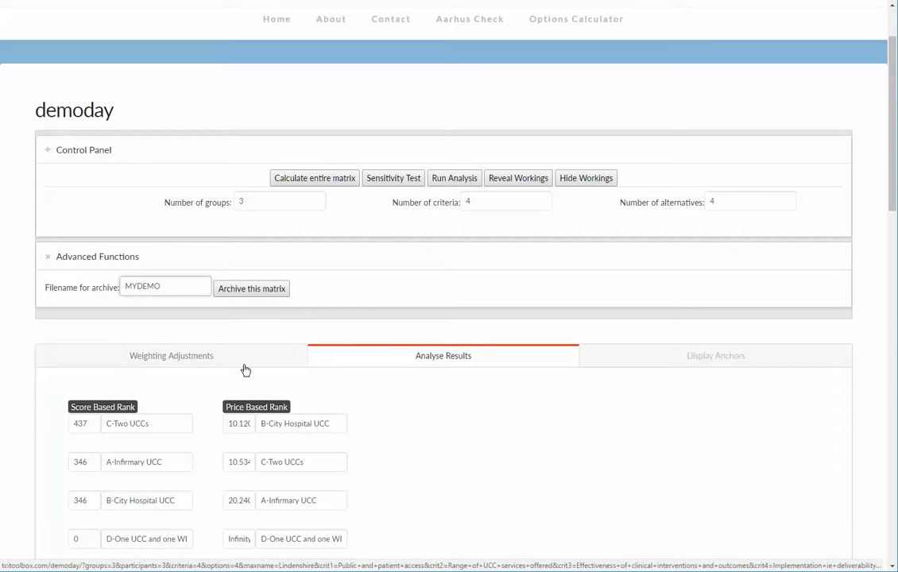
text(X)
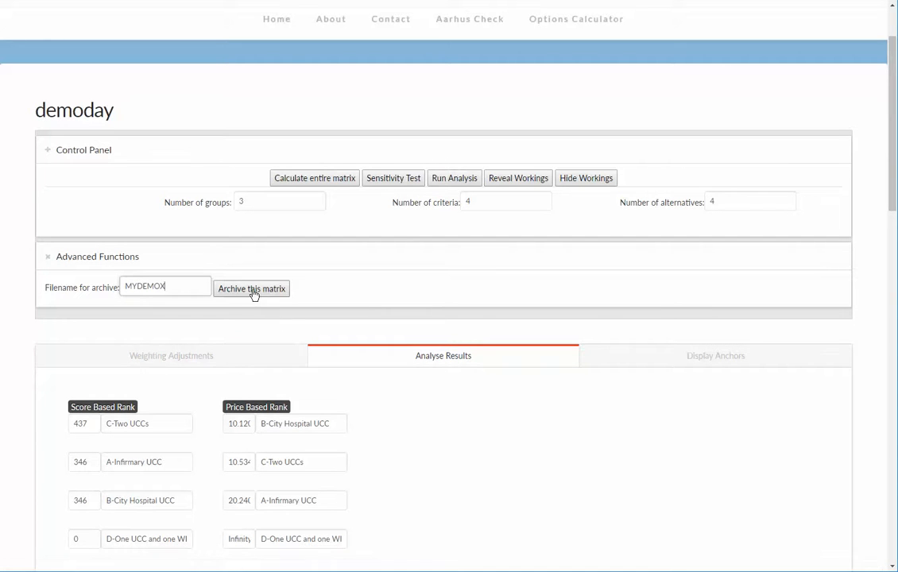
click(253, 290)
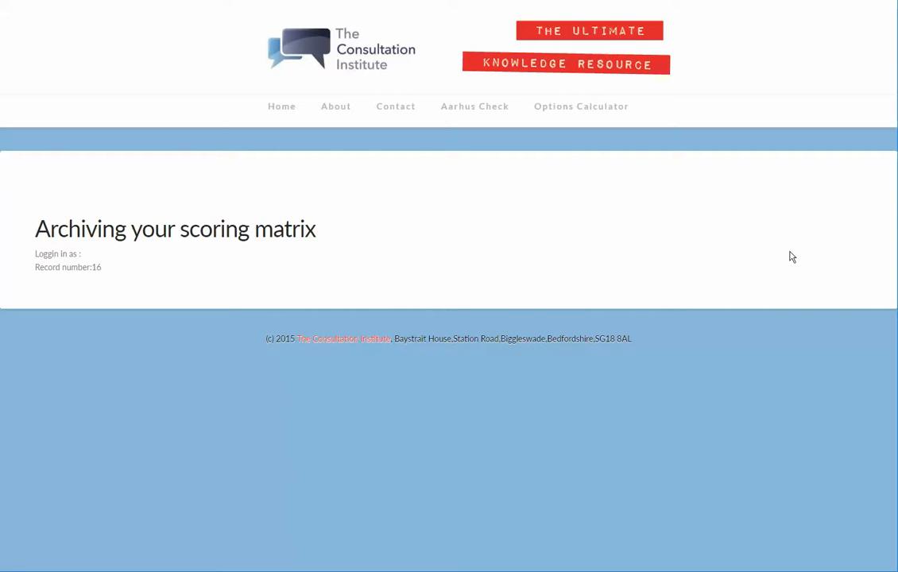
Return to the Options Calculator setup and open the MYDEMOX matrix from the archive.
click(578, 117)
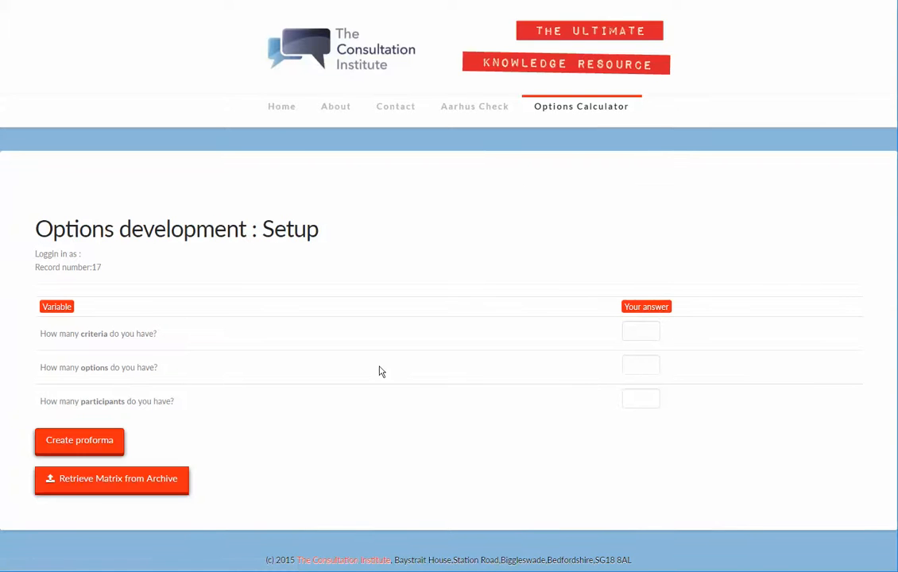
click(91, 493)
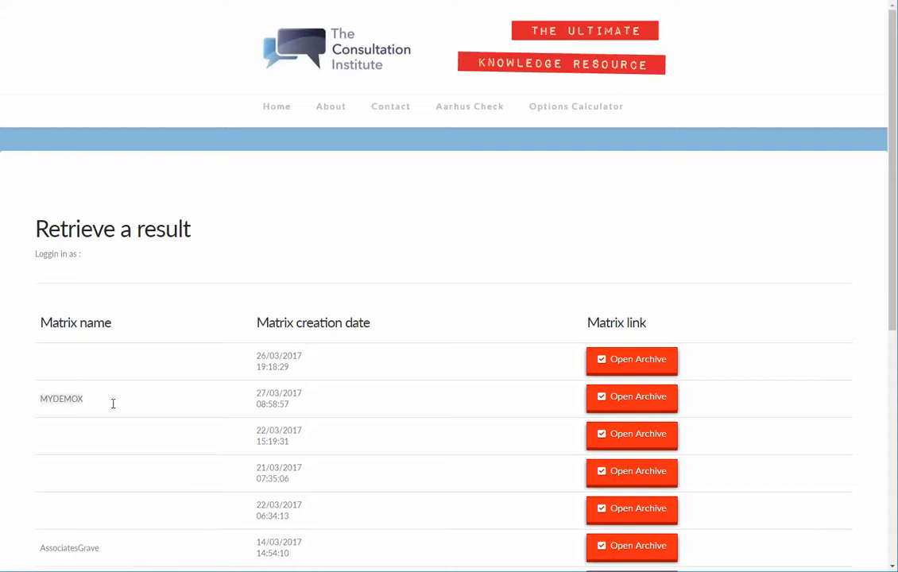
click(618, 400)
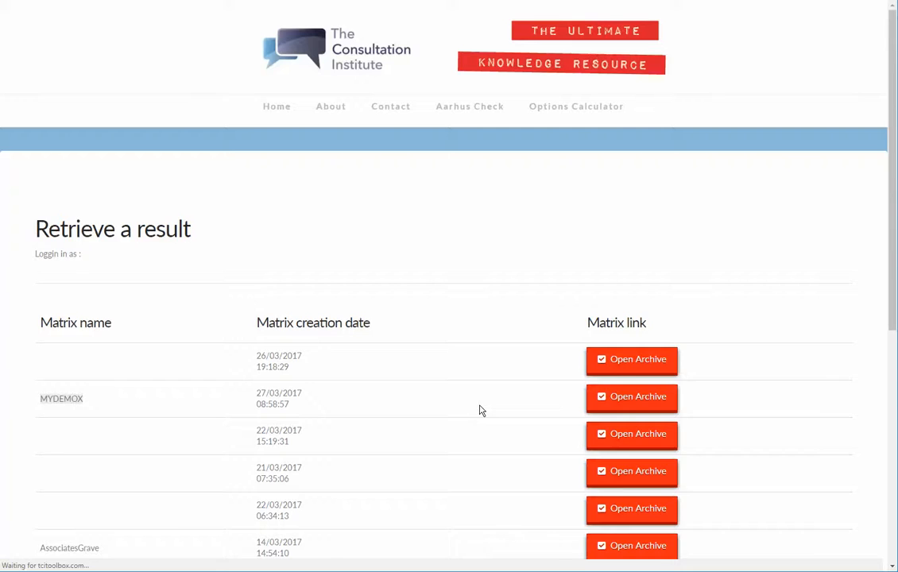
Review the retrieved matrix, examining the consensus scores, grand total areas and financials section for all four scenarios.
scroll(479, 411, down, 5)
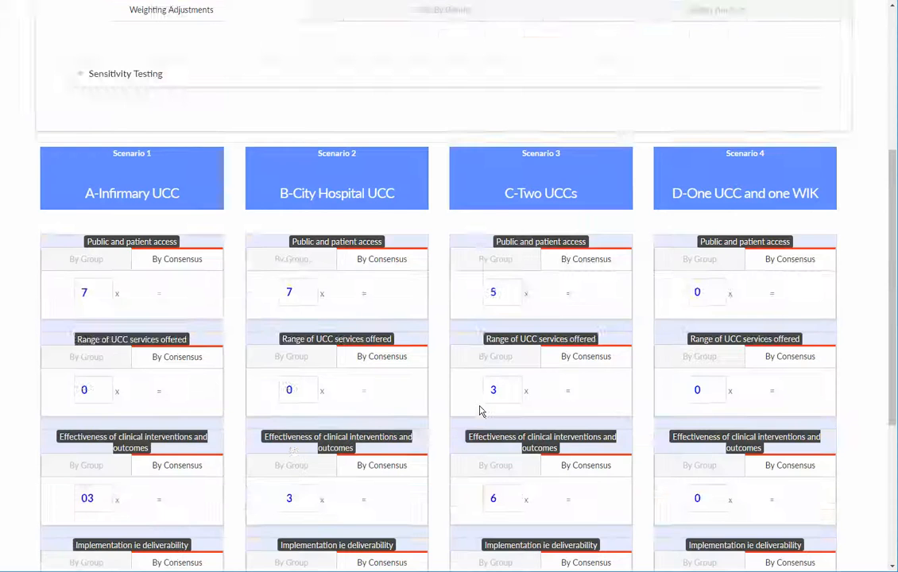
scroll(479, 412, down, 2)
scroll(477, 412, up, 7)
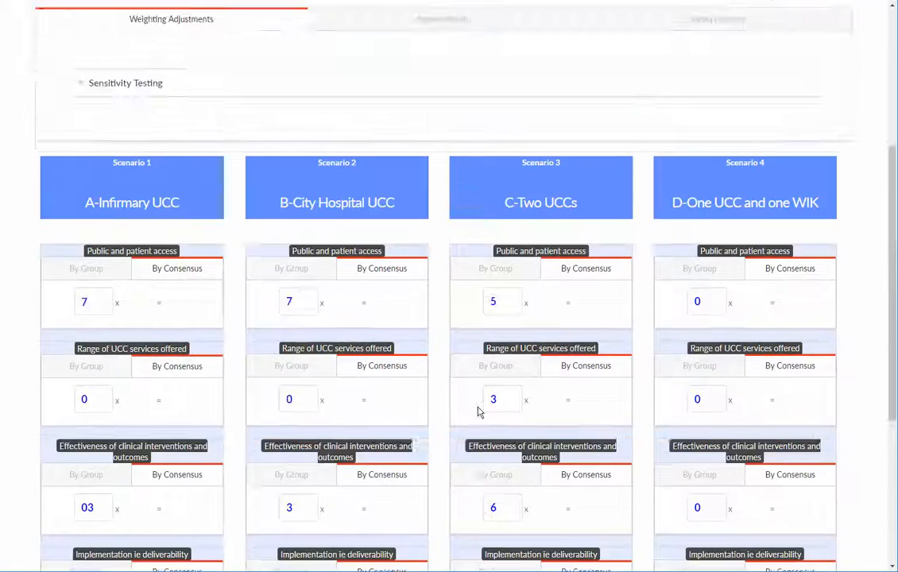
scroll(477, 411, down, 6)
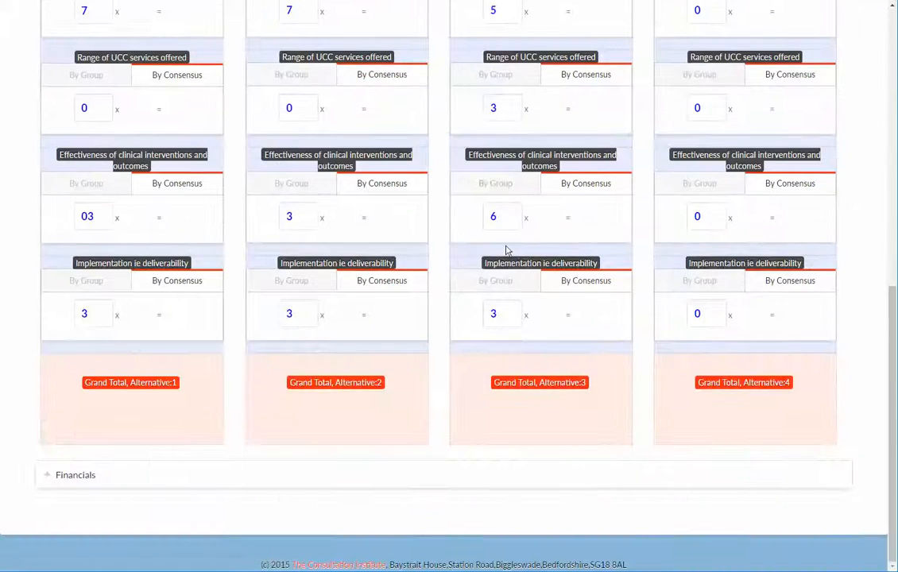
scroll(461, 421, up, 3)
scroll(515, 356, up, 5)
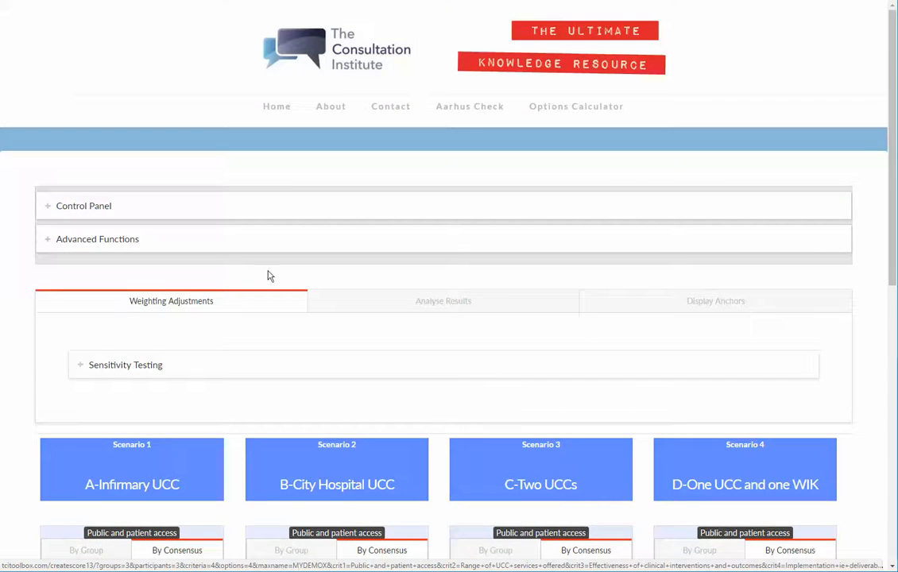
scroll(299, 413, down, 5)
scroll(488, 423, down, 2)
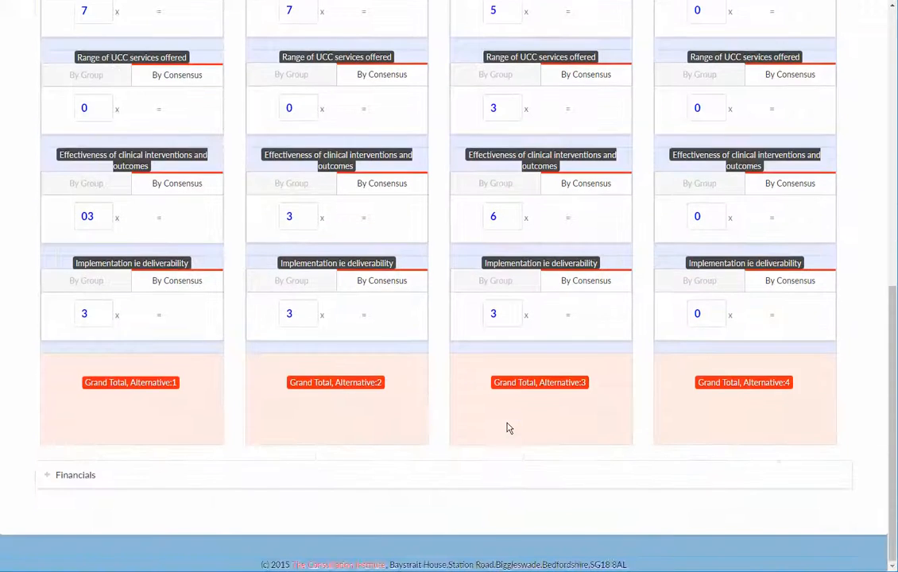
scroll(509, 425, up, 4)
scroll(509, 427, up, 3)
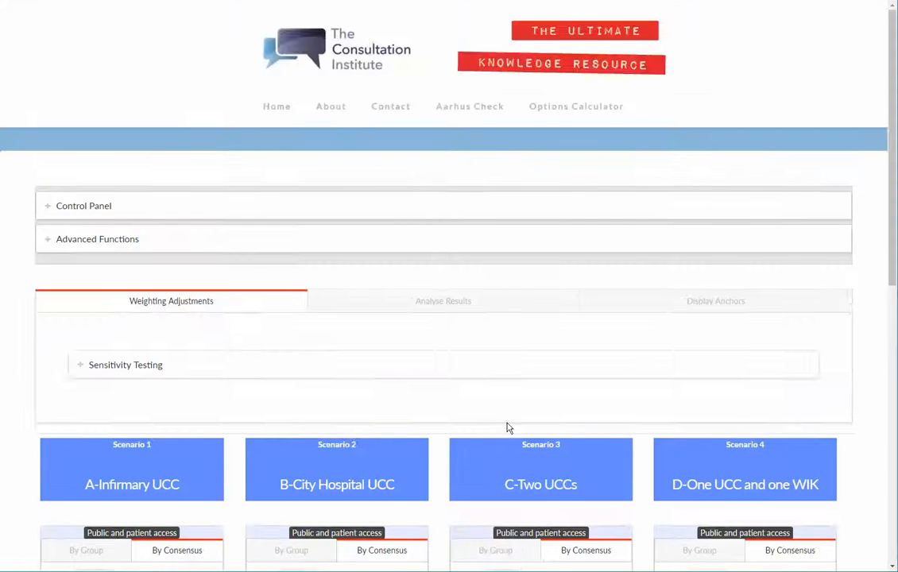